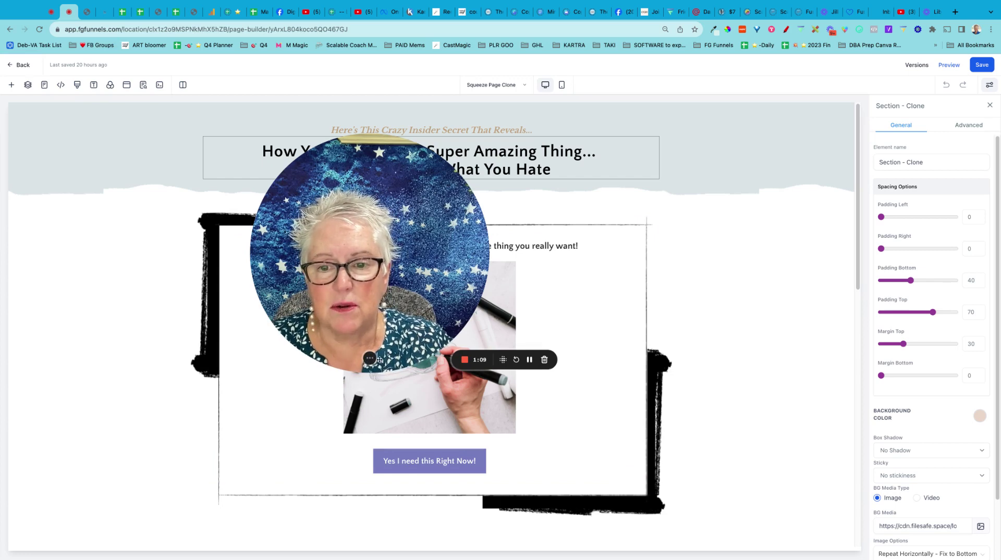
Step: Scroll the Squeeze Page Clone canvas down to the cloned opt-in section and its beige footer
left_click(367, 359)
left_click_drag(284, 345, 717, 378)
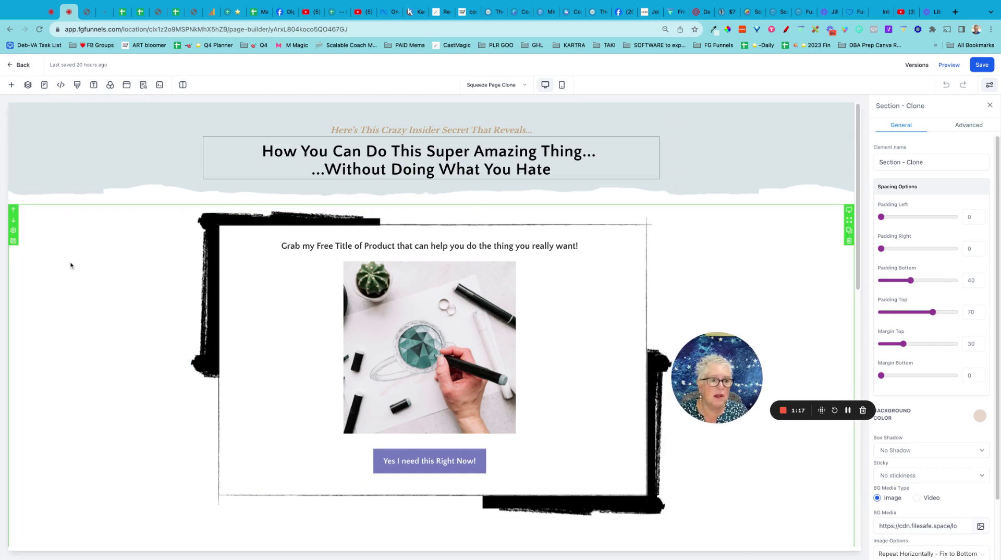
scroll(72, 320, "down", 10)
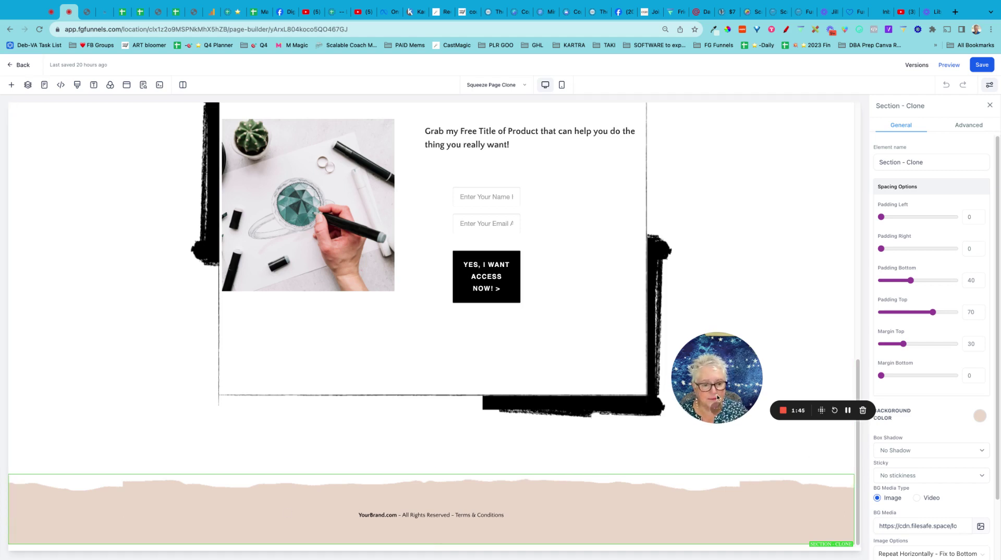
left_click(737, 410)
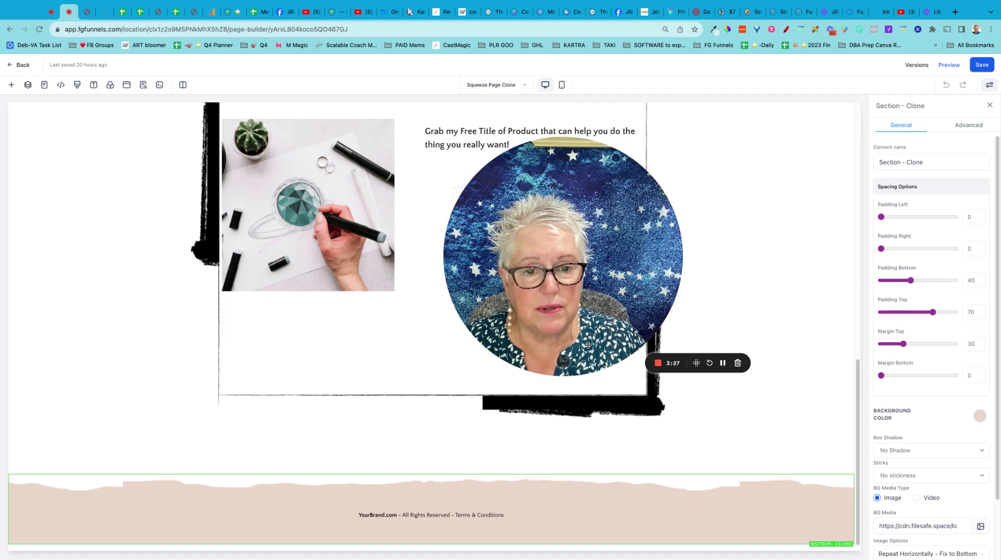
Step: Zoom the browser in two steps and scroll down to the beige footer's copyright line
left_click(560, 362)
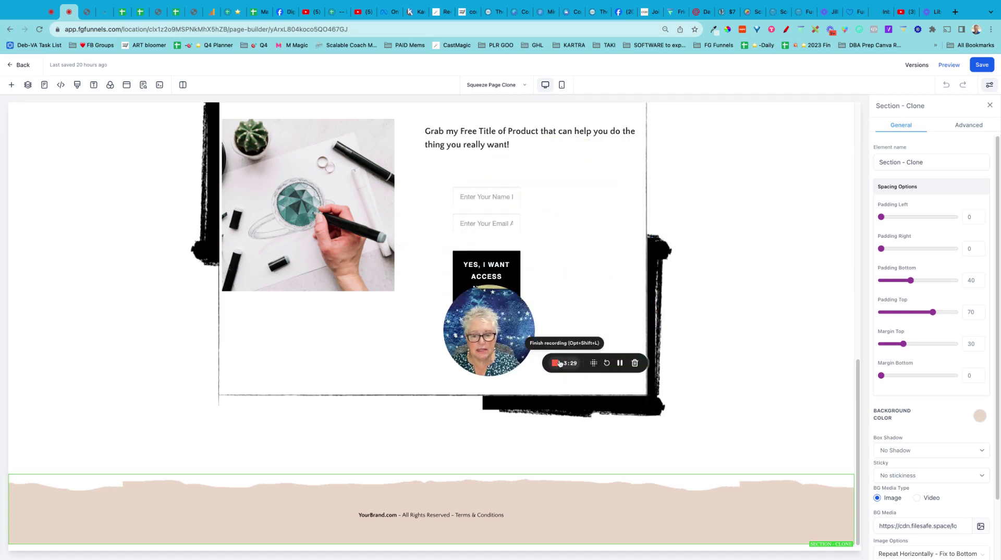
left_click_drag(504, 356, 778, 457)
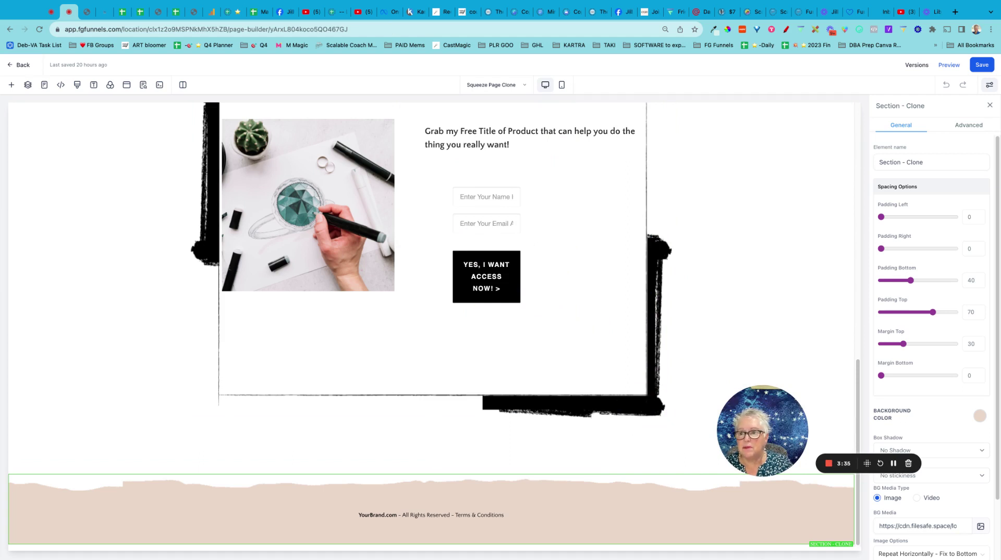
key("super+equal")
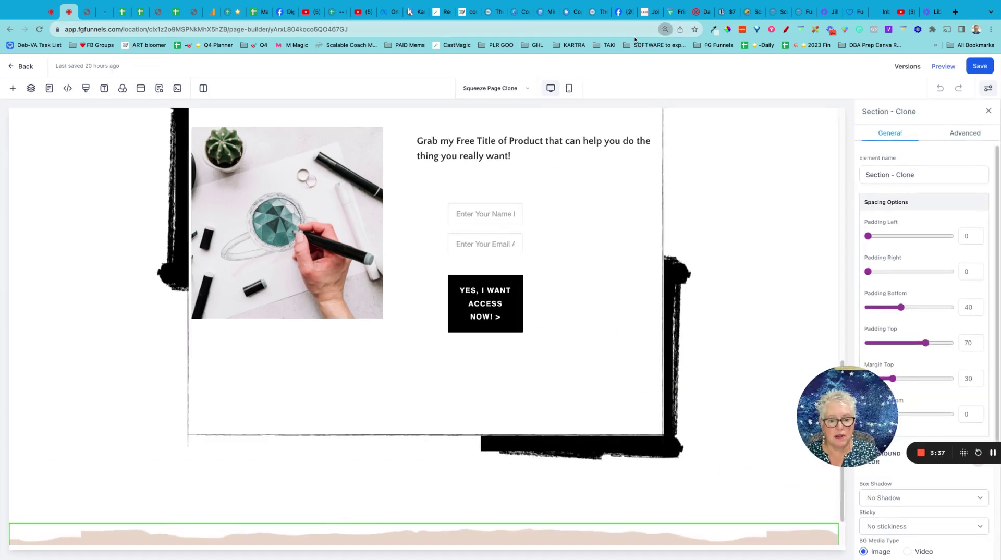
key("super+equal")
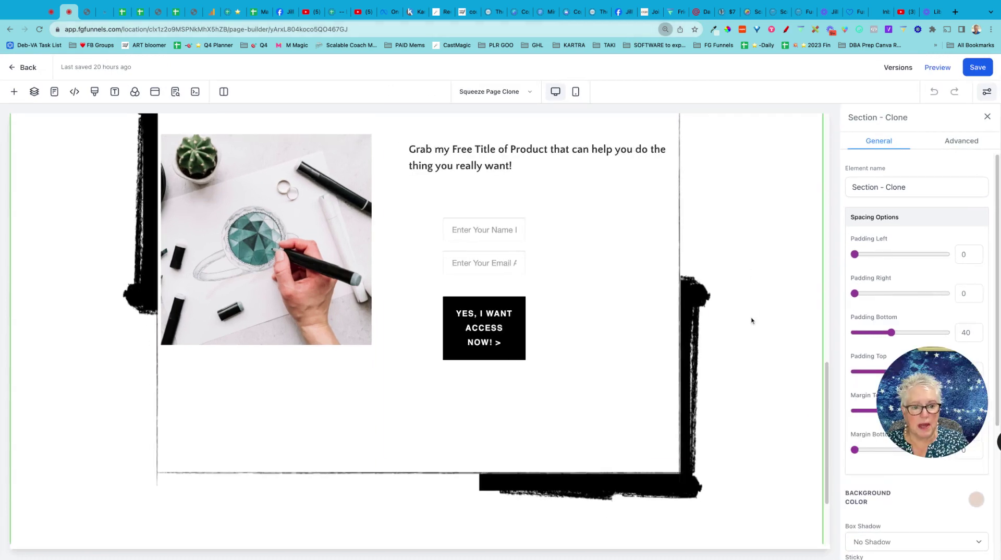
scroll(751, 320, "down", 2)
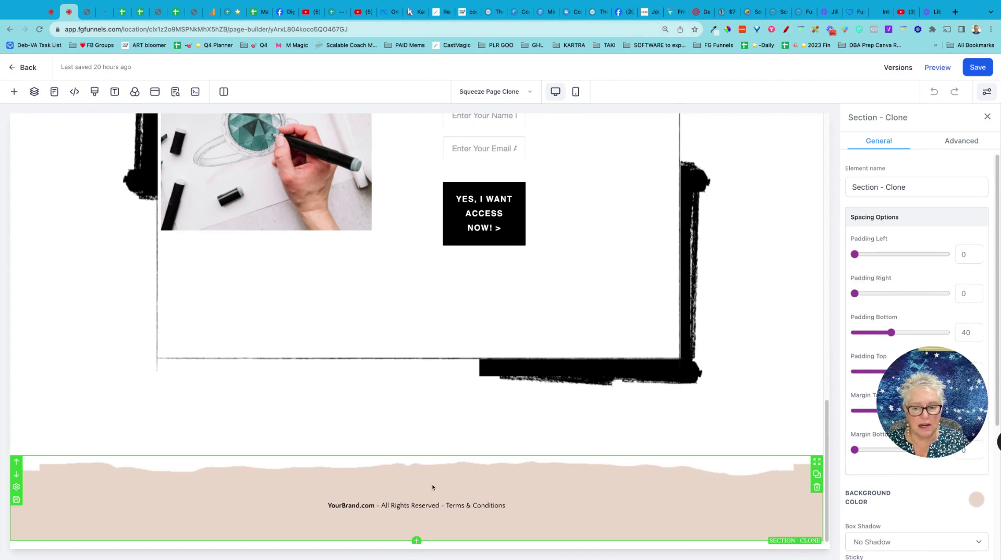
Step: Replace YourBrand.com in the footer copyright line with 'Starr Consulting . Net' and highlight it
left_click(365, 504)
triple_click(365, 504)
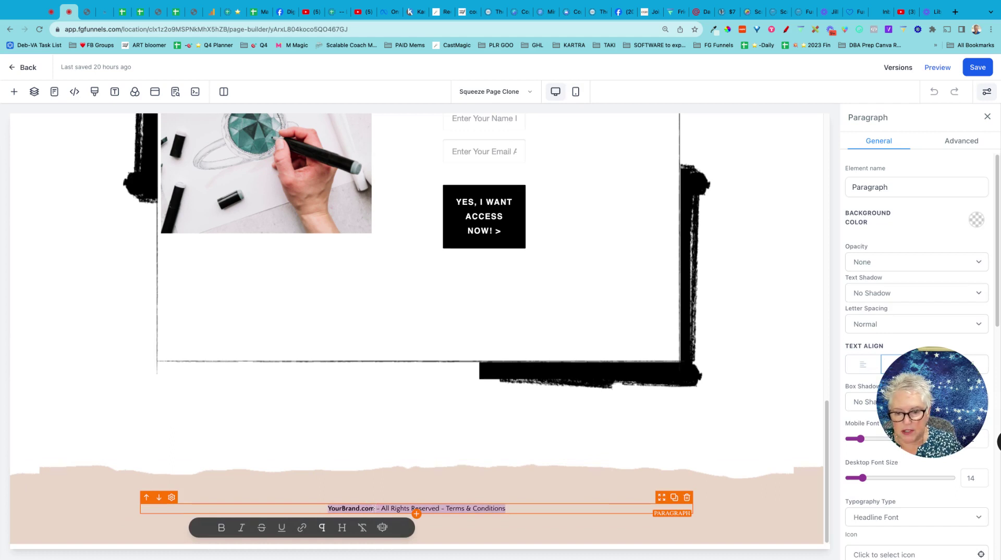
double_click(374, 508)
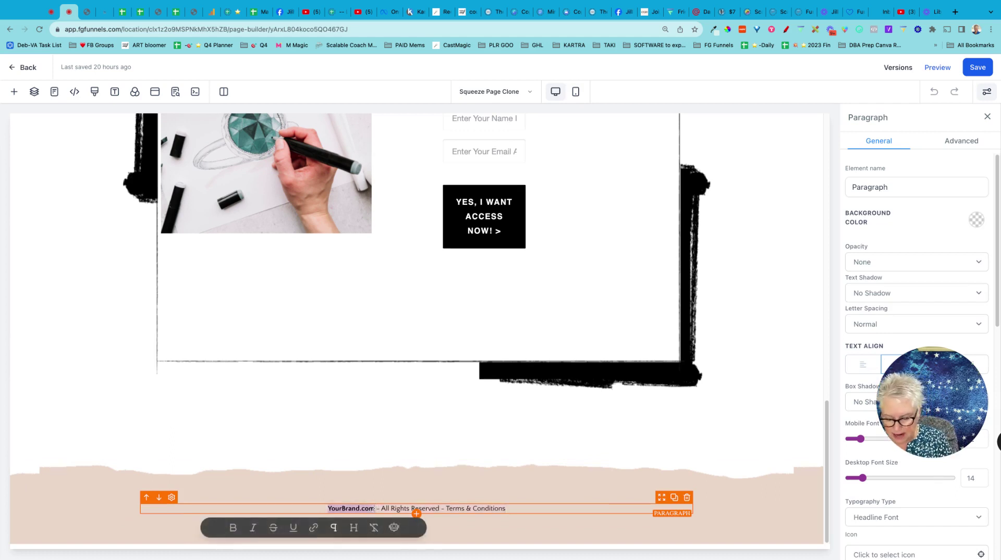
type("Starr Consultin")
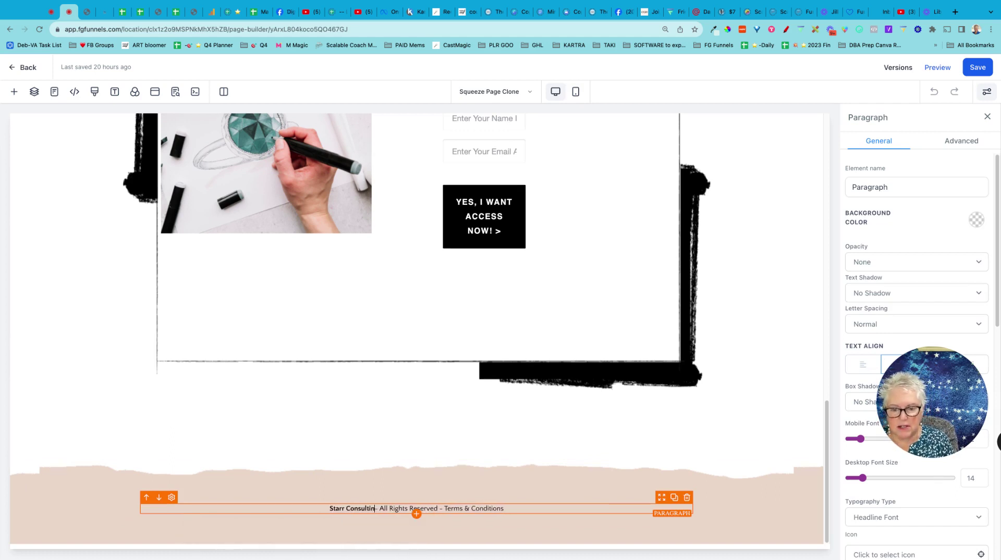
type("g . Net")
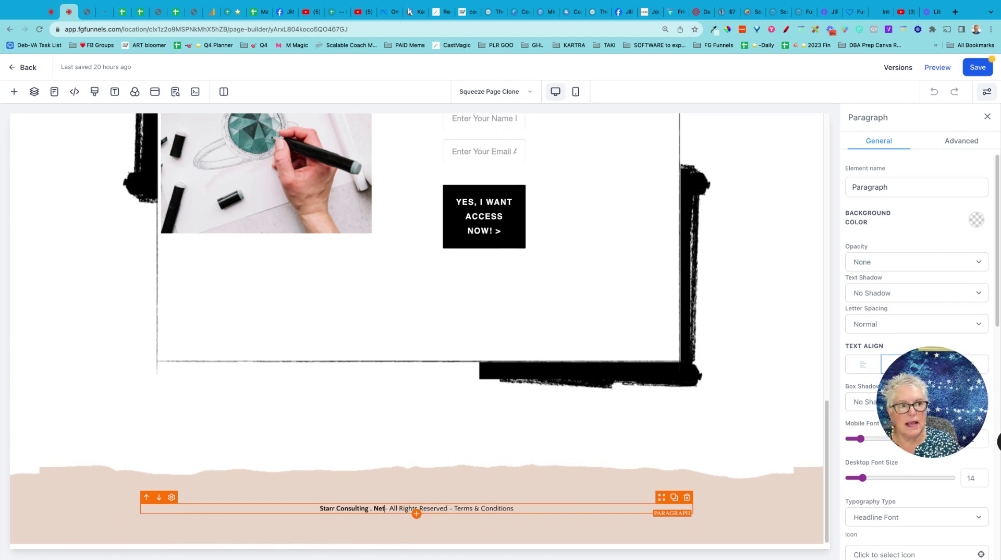
left_click_drag(318, 509, 385, 509)
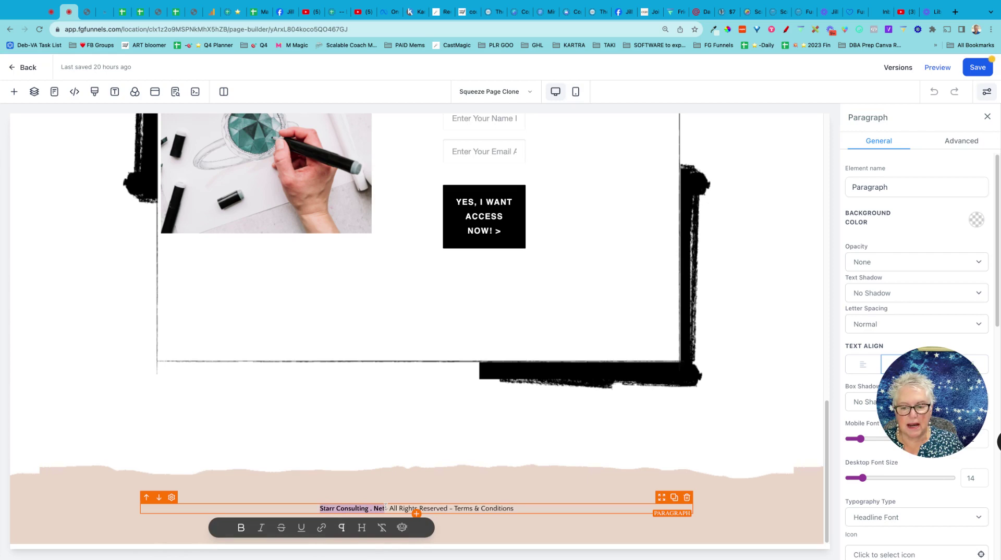
left_click(321, 529)
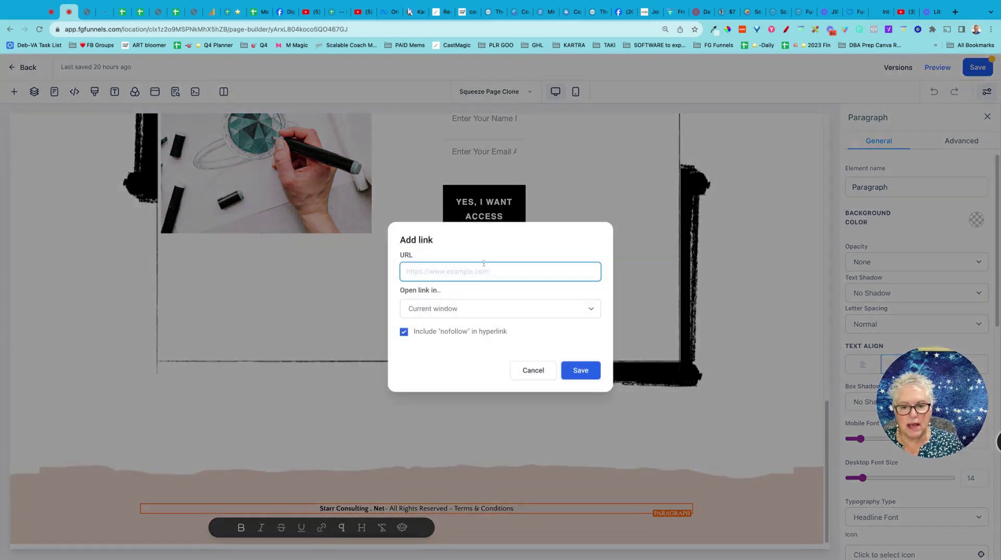
type("https")
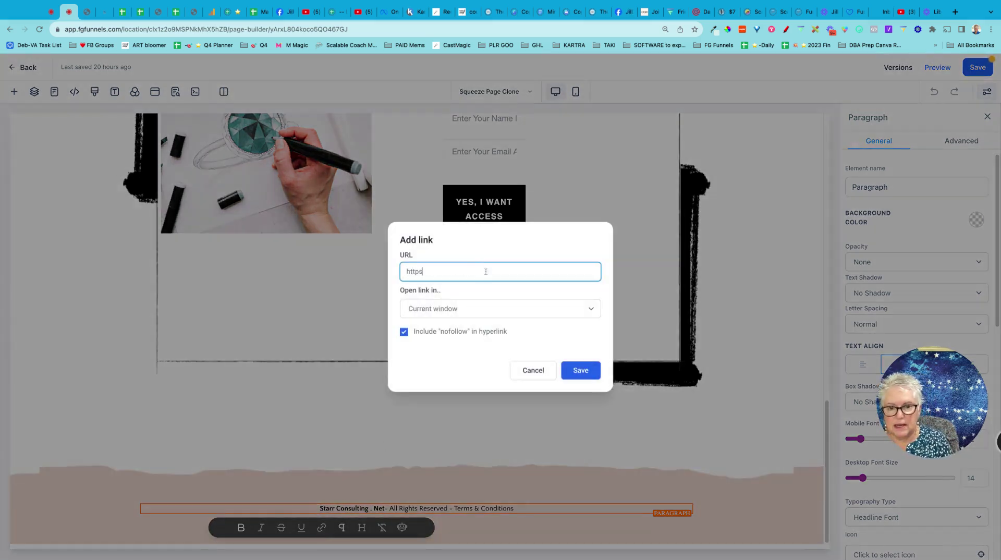
type("://star")
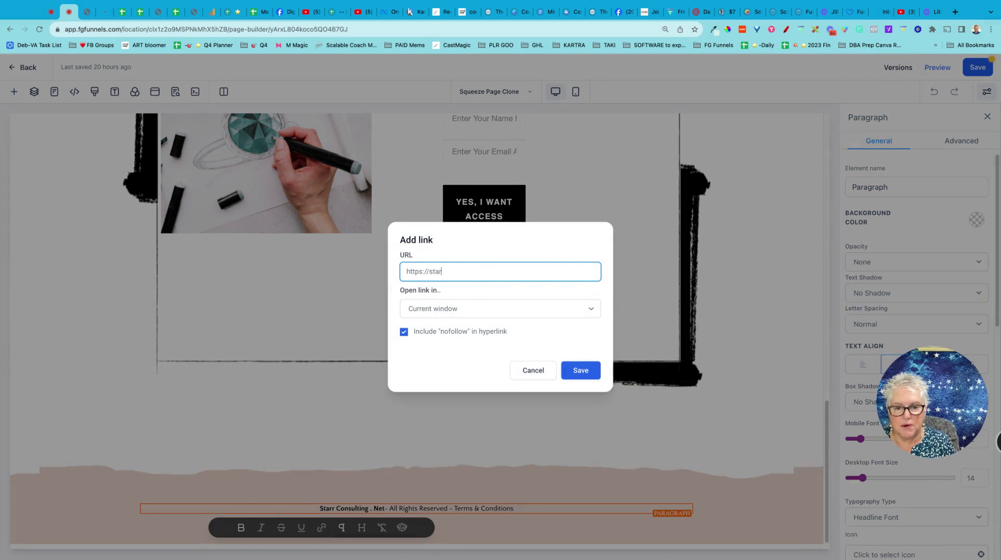
type("rconsulting.net")
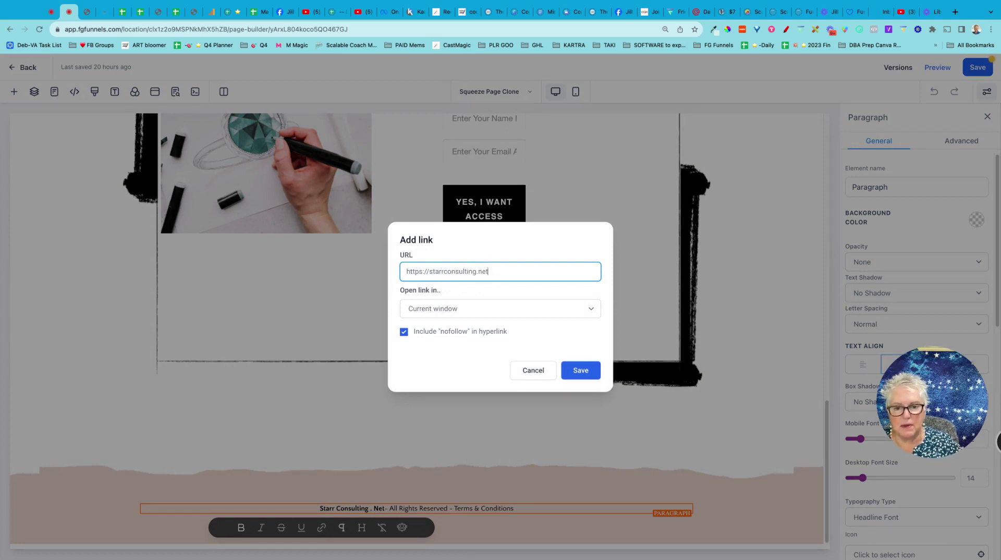
left_click(472, 311)
left_click(471, 326)
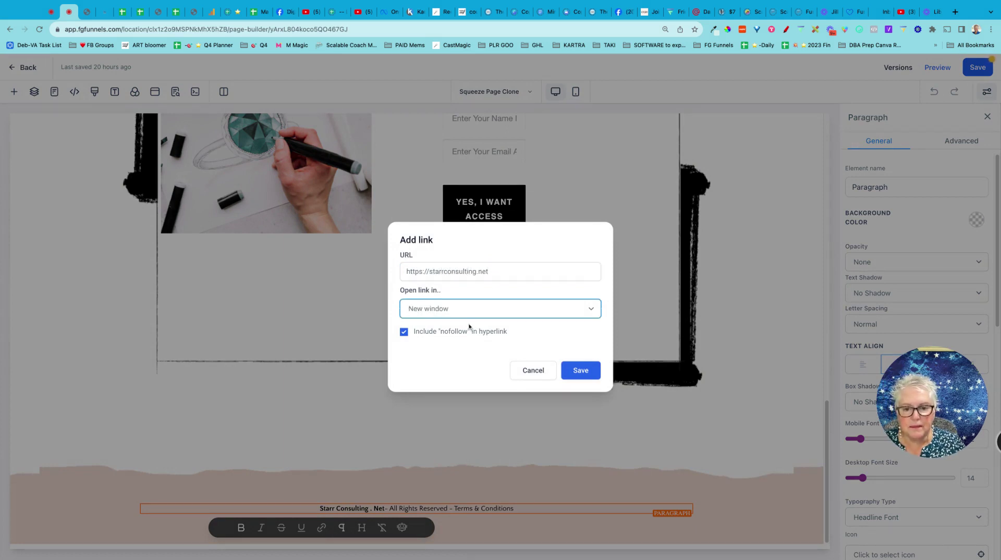
left_click(594, 377)
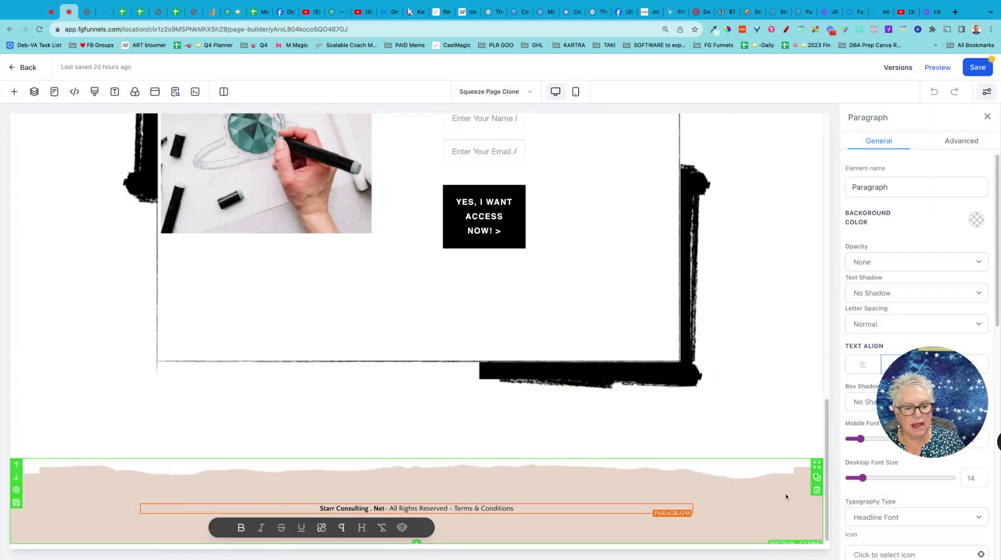
left_click(752, 499)
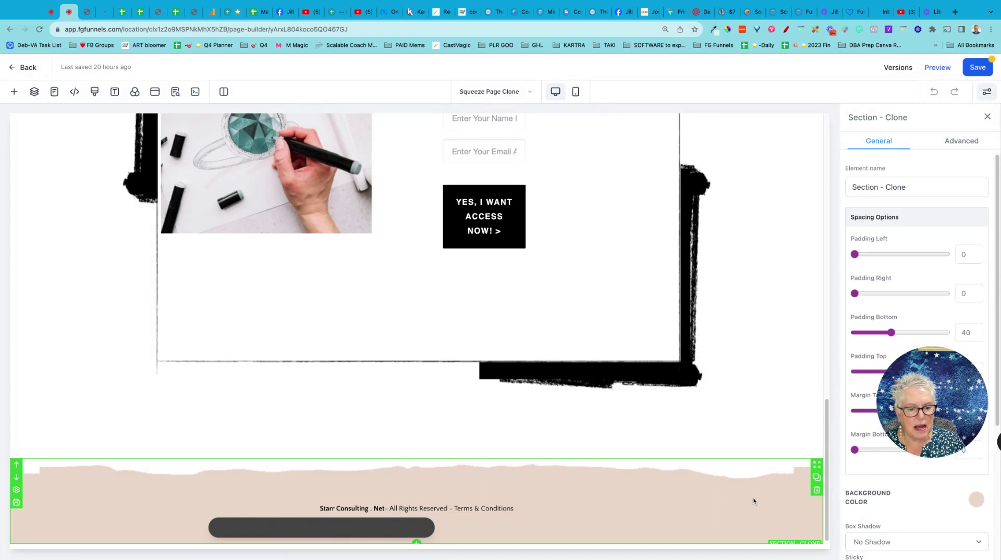
left_click(976, 500)
left_click(930, 545)
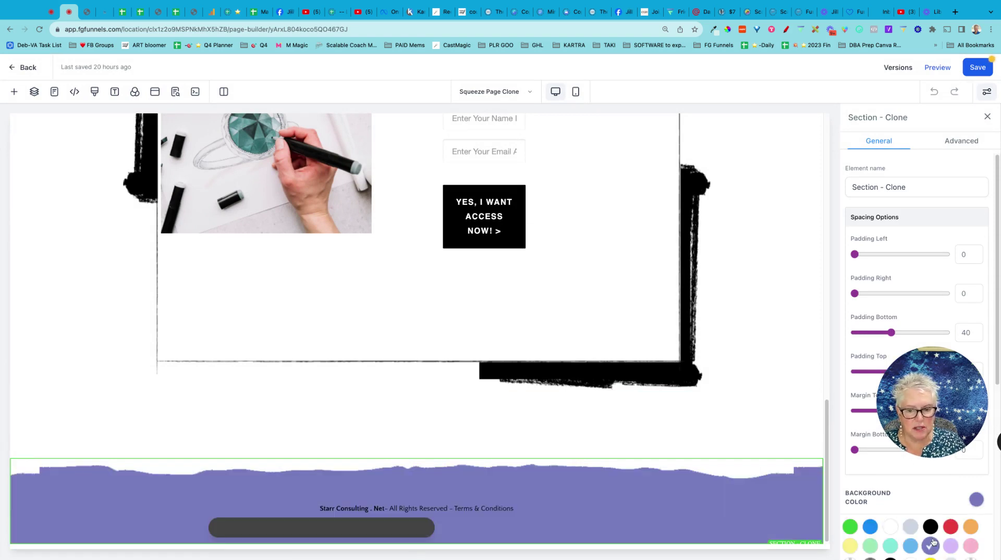
left_click(479, 505)
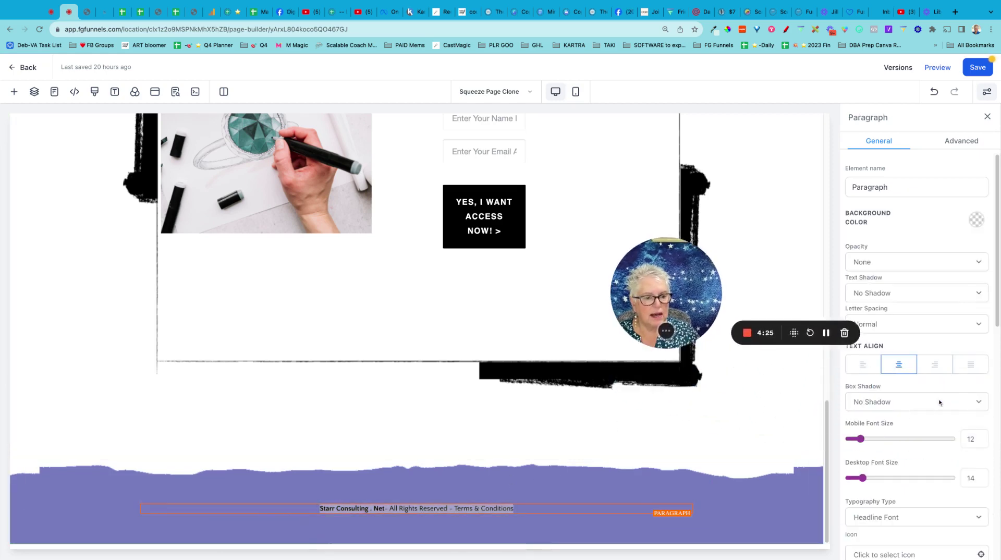
scroll(936, 295, "down", 3)
scroll(936, 295, "down", 3)
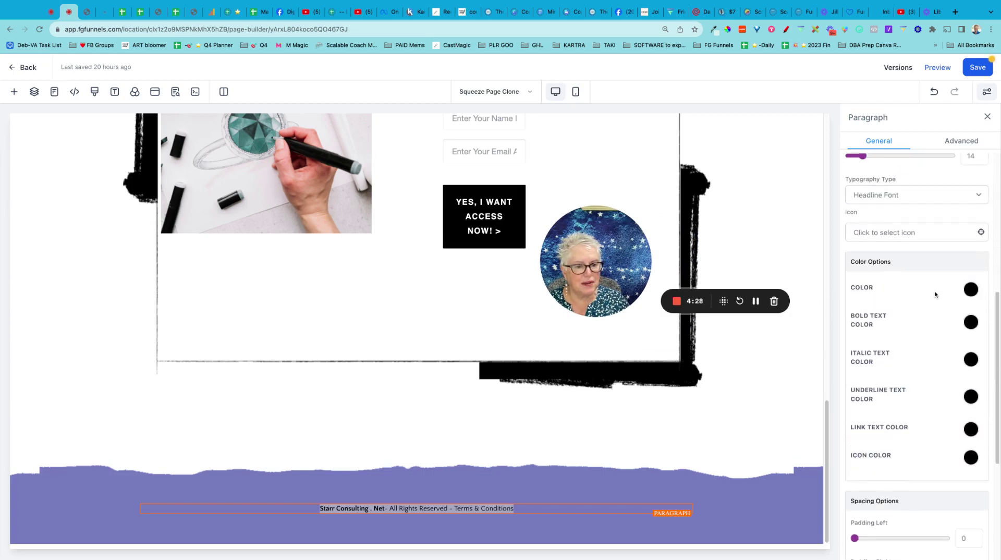
left_click(970, 293)
left_click(900, 314)
scroll(901, 324, "down", 1)
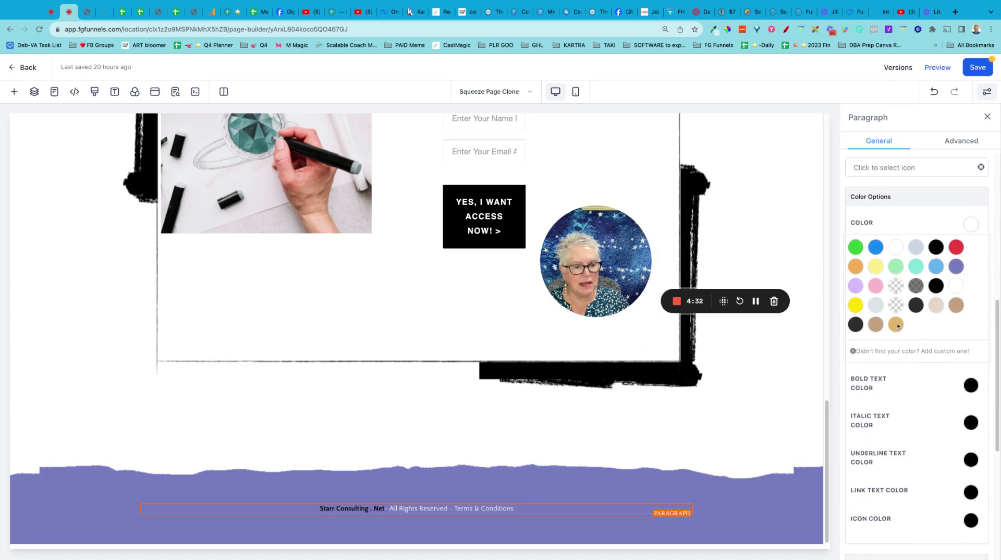
left_click(972, 386)
left_click(897, 414)
scroll(946, 412, "down", 2)
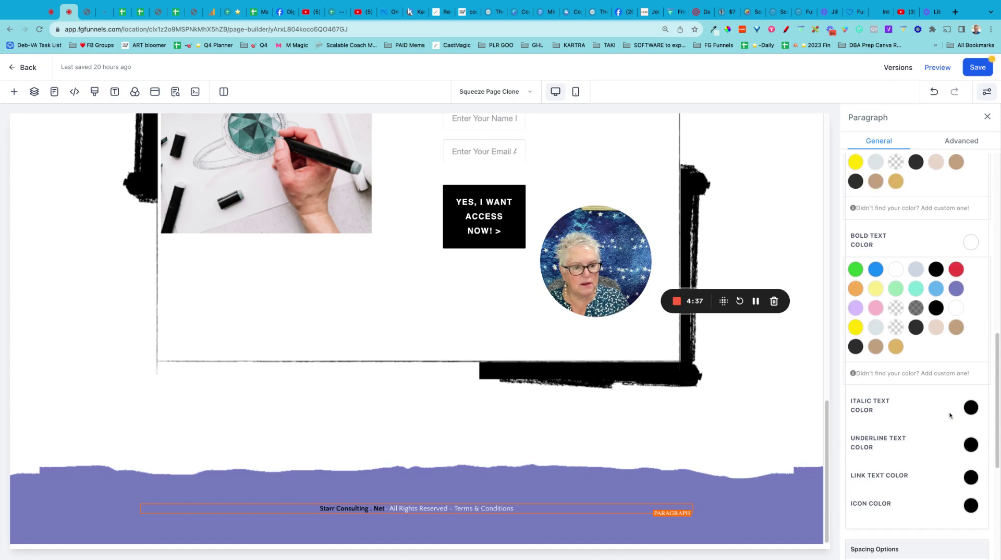
left_click(969, 408)
left_click(893, 437)
scroll(913, 401, "down", 4)
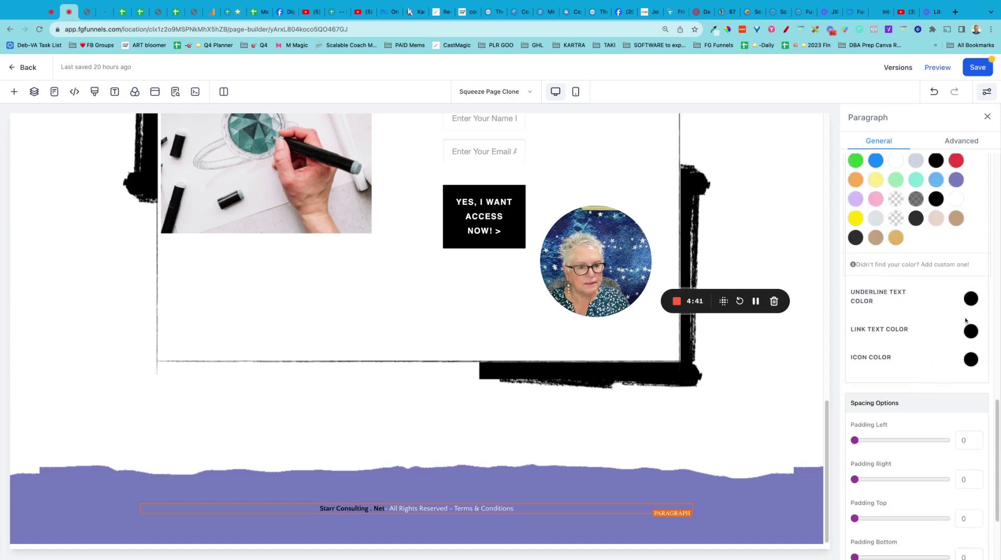
left_click(971, 333)
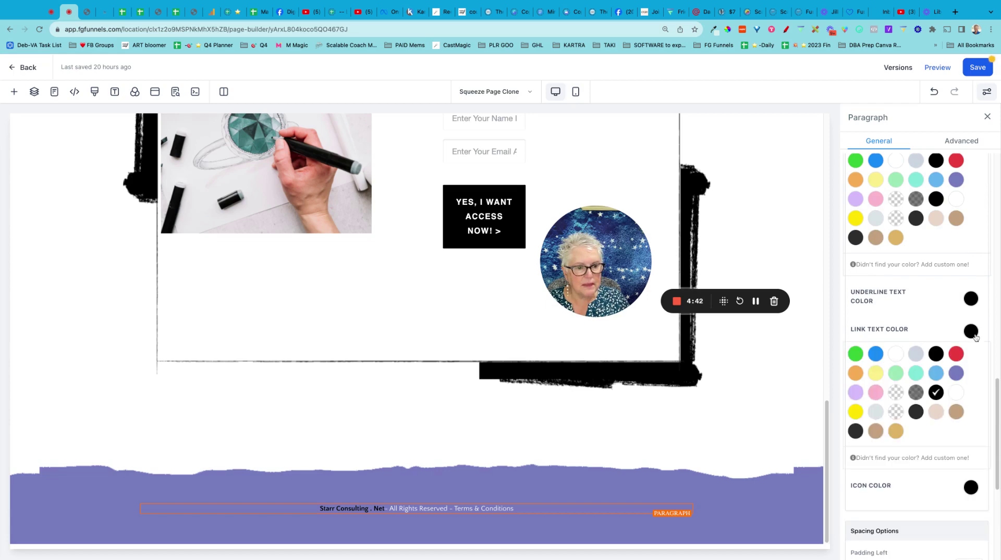
left_click(893, 356)
left_click(742, 492)
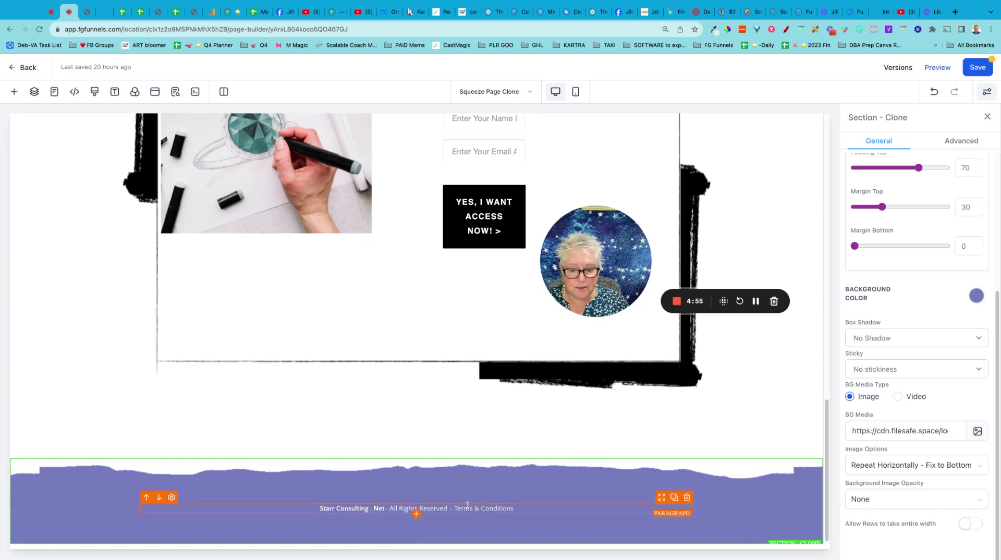
left_click_drag(453, 509, 570, 505)
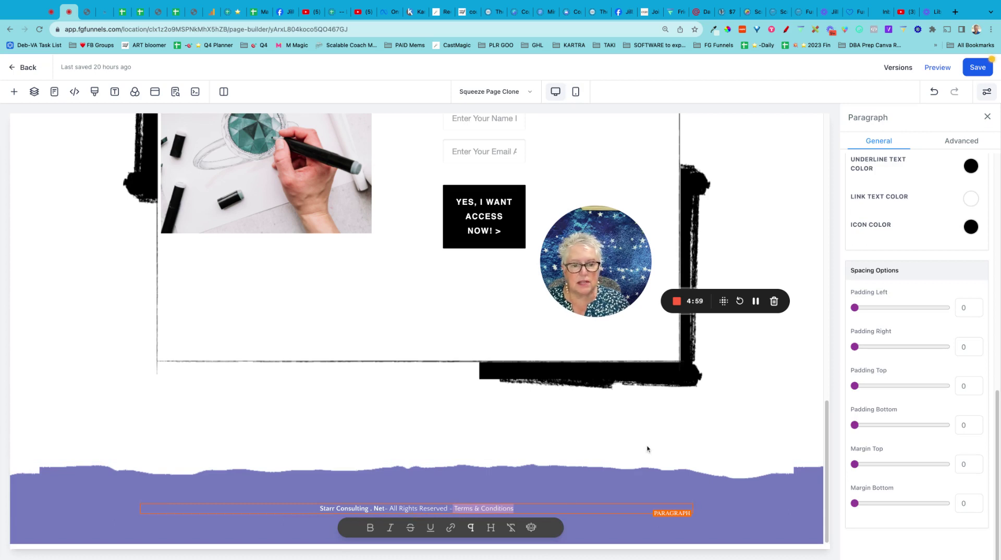
left_click(662, 439)
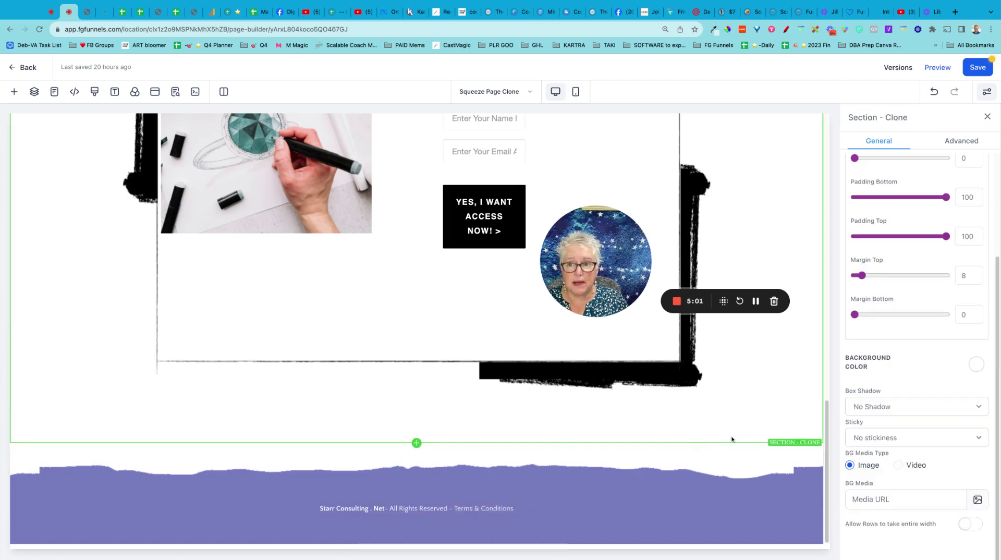
Step: Prefix the purple footer section's element name with 'SC- STANDARD FOOTER'
left_click(750, 476)
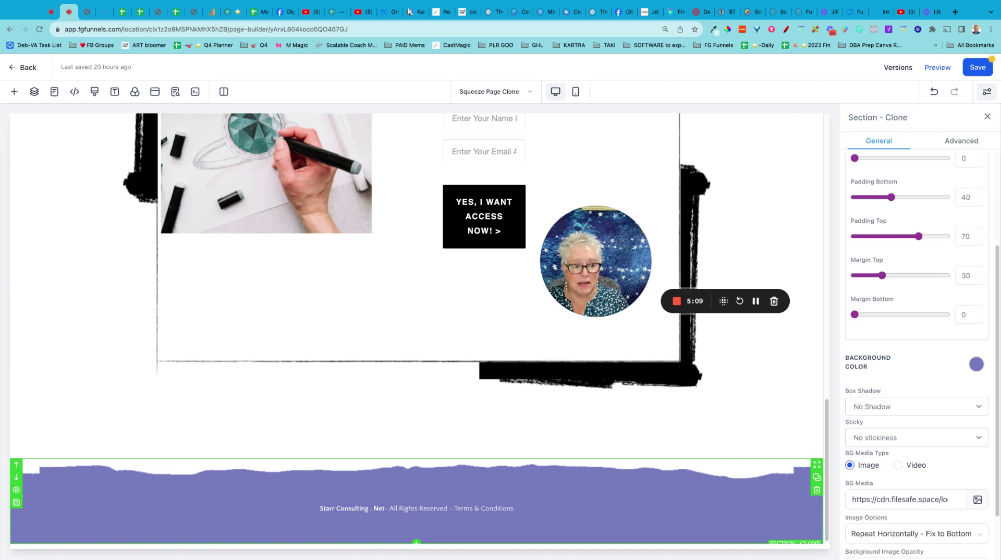
scroll(944, 453, "up", 3)
left_click(908, 180)
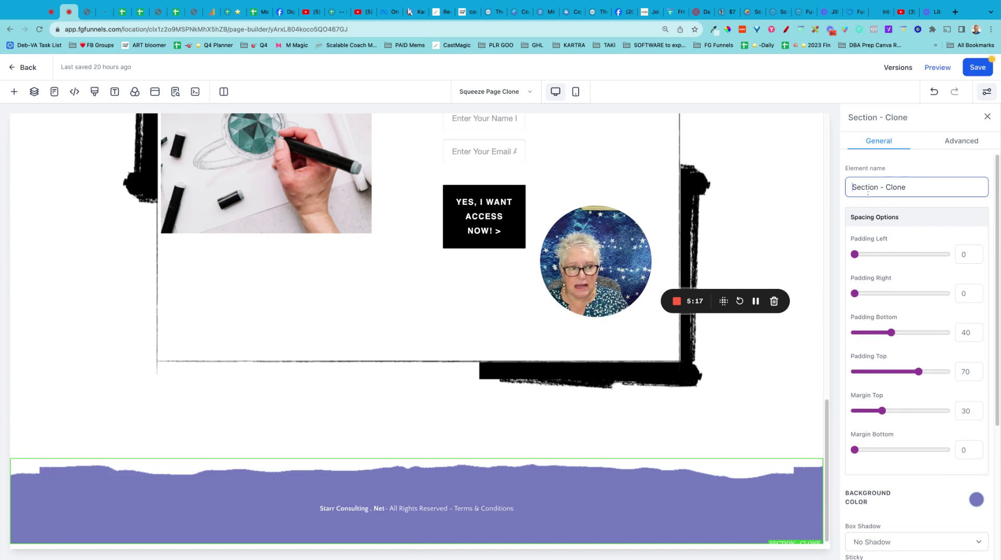
type("SC")
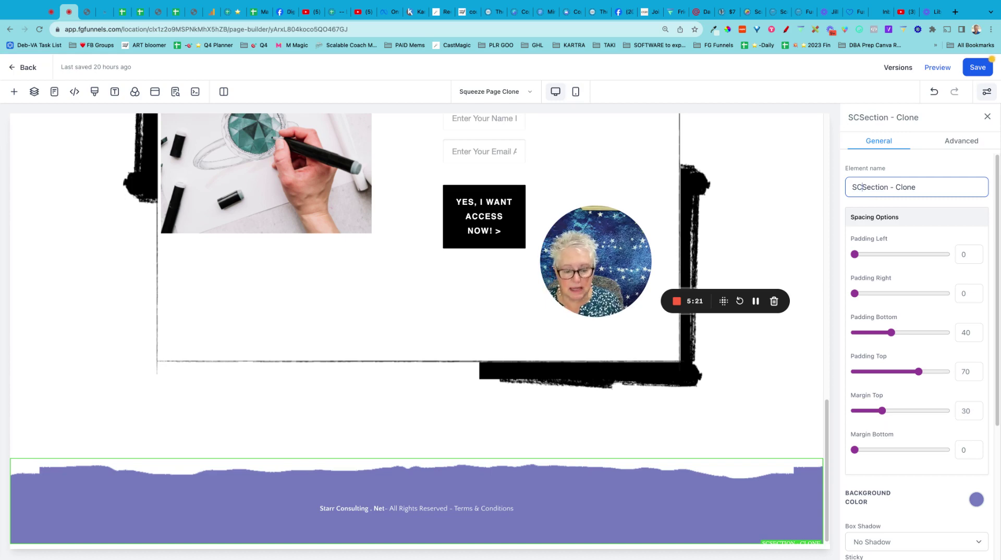
type("-")
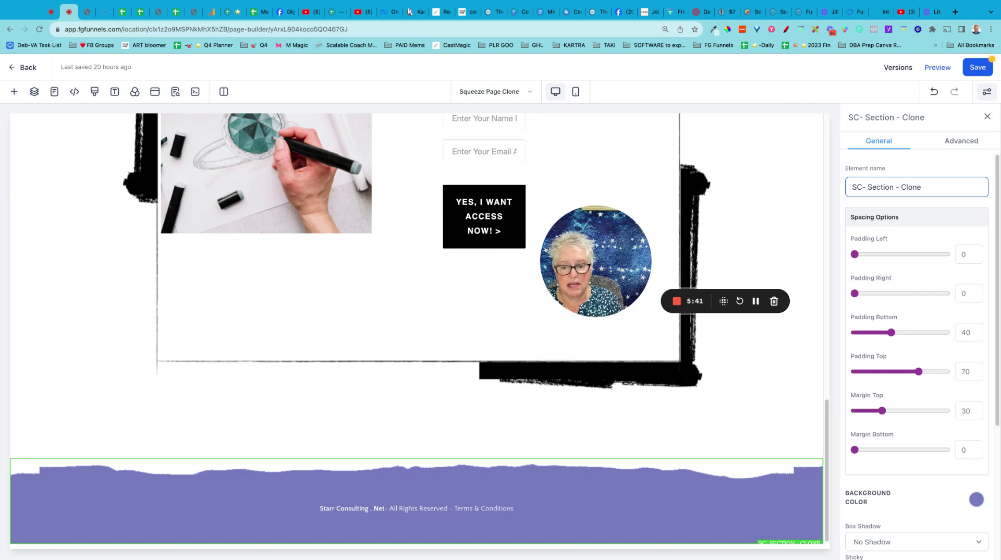
type("STANDARD ")
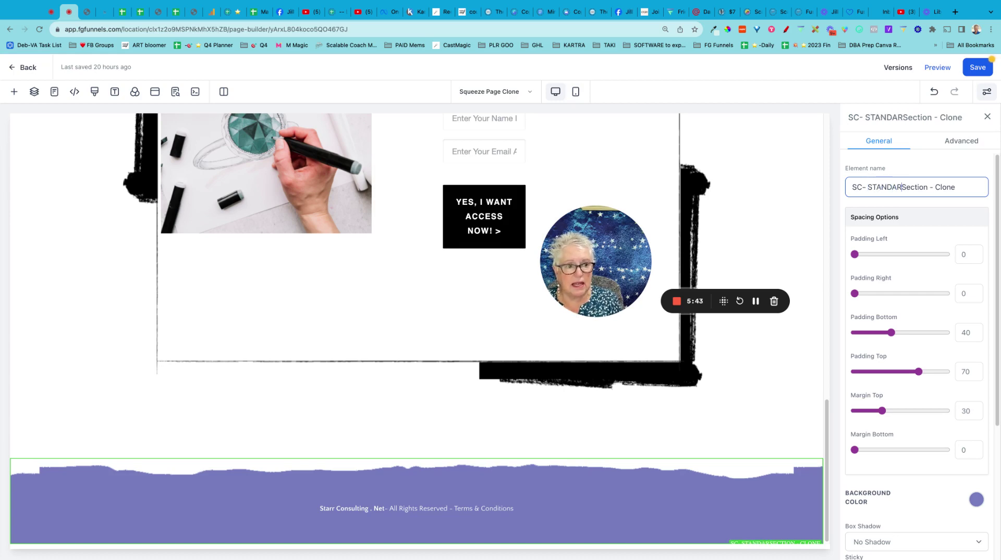
type("FOOTER")
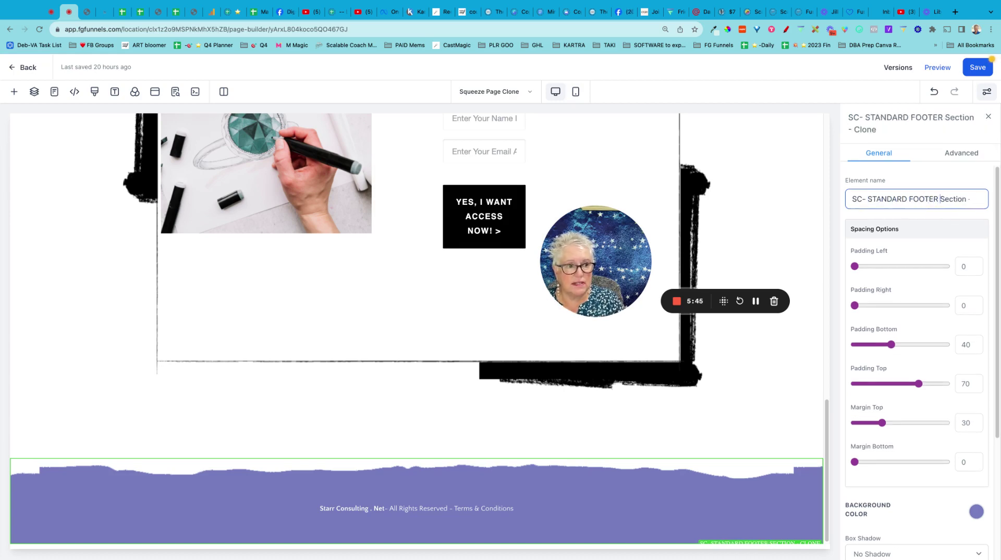
left_click(774, 516)
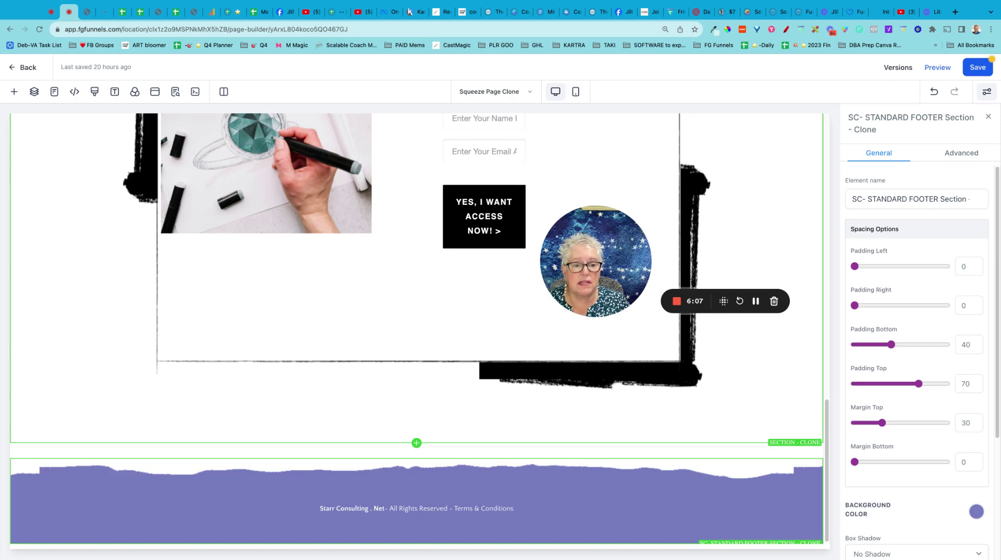
Step: From the Layers panel, save the footer section as a Template asset named 'SC-FOOTER - BASIC'
left_click(34, 92)
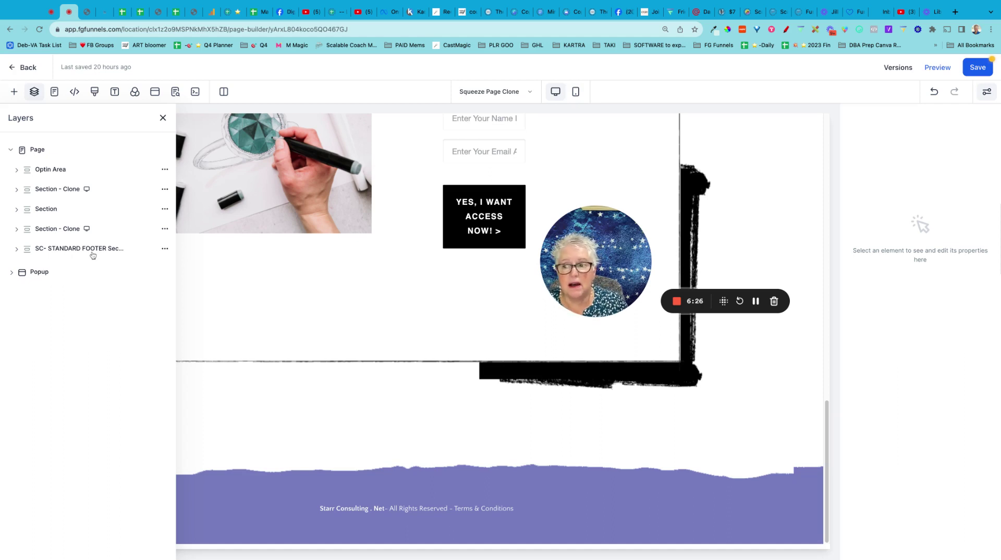
left_click(165, 250)
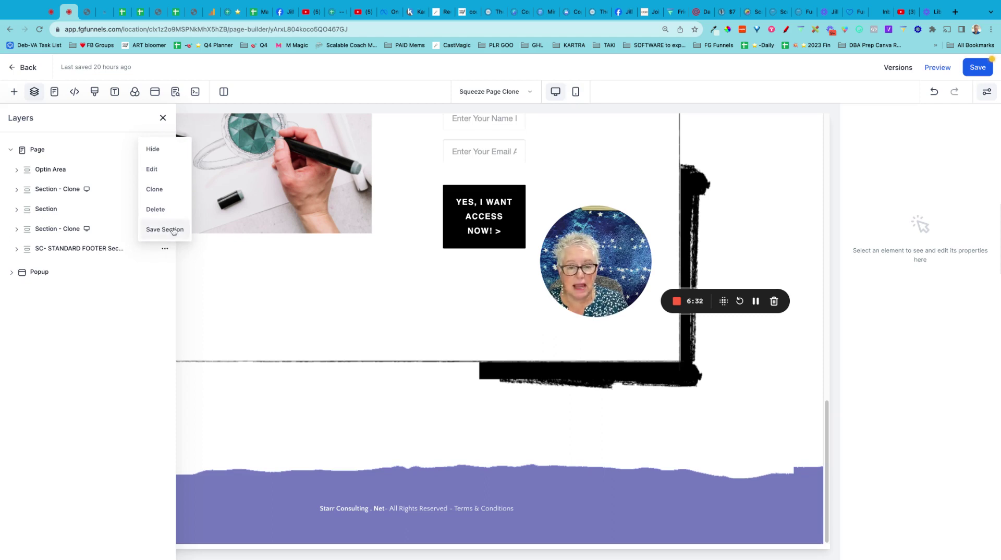
left_click(174, 231)
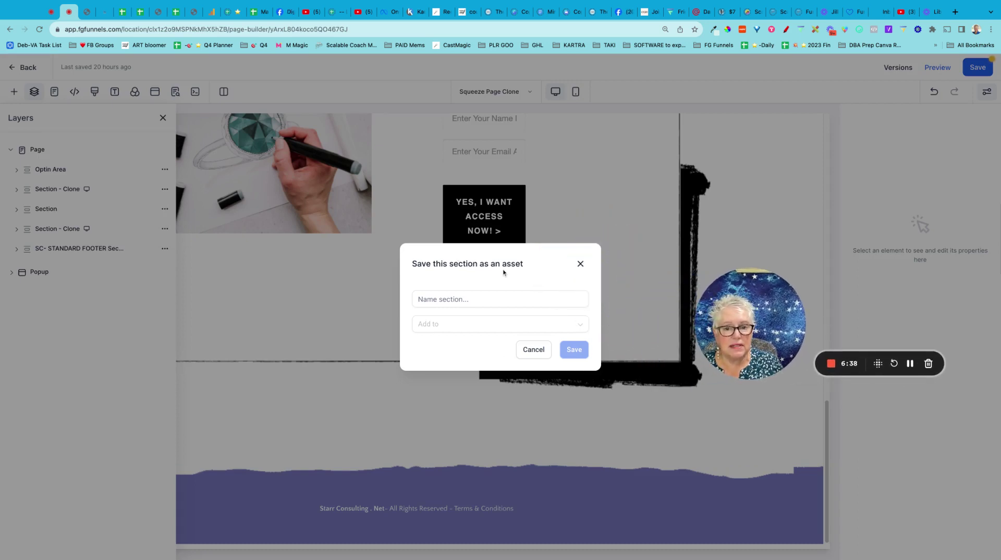
left_click(472, 299)
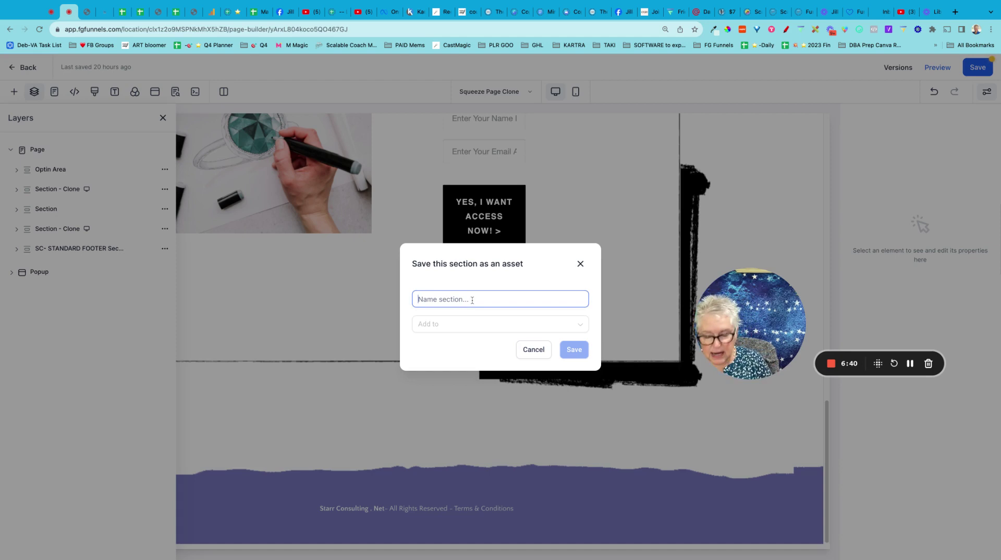
type("SC")
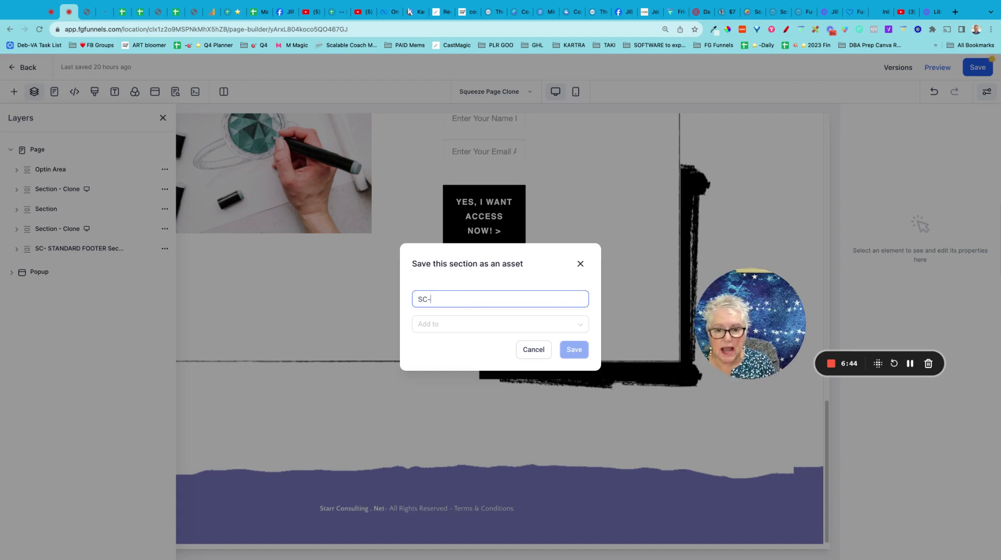
type("-BASIC")
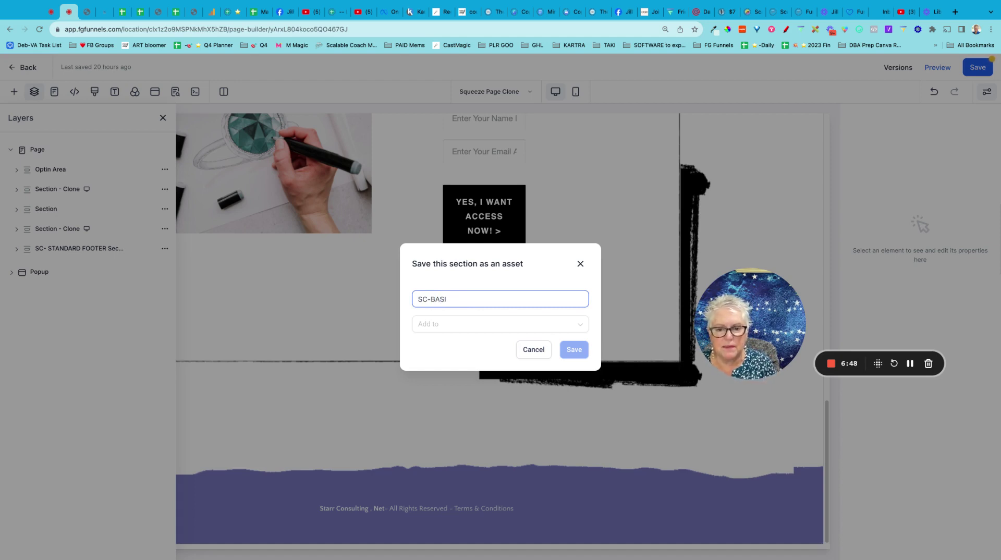
key("BackSpace")
key("BackSpace")
key("BackSpace")
key("BackSpace")
type("FOOTE")
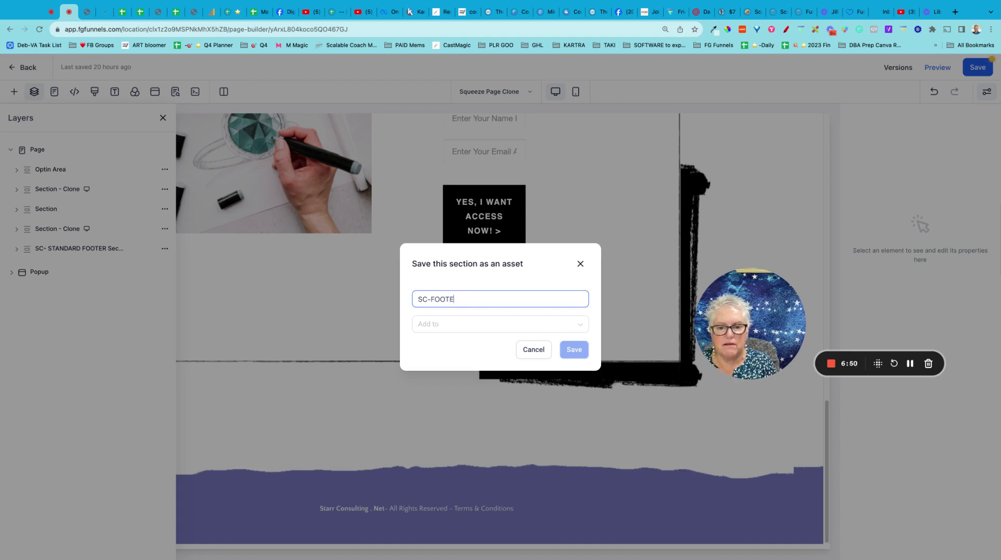
type("R - BASI")
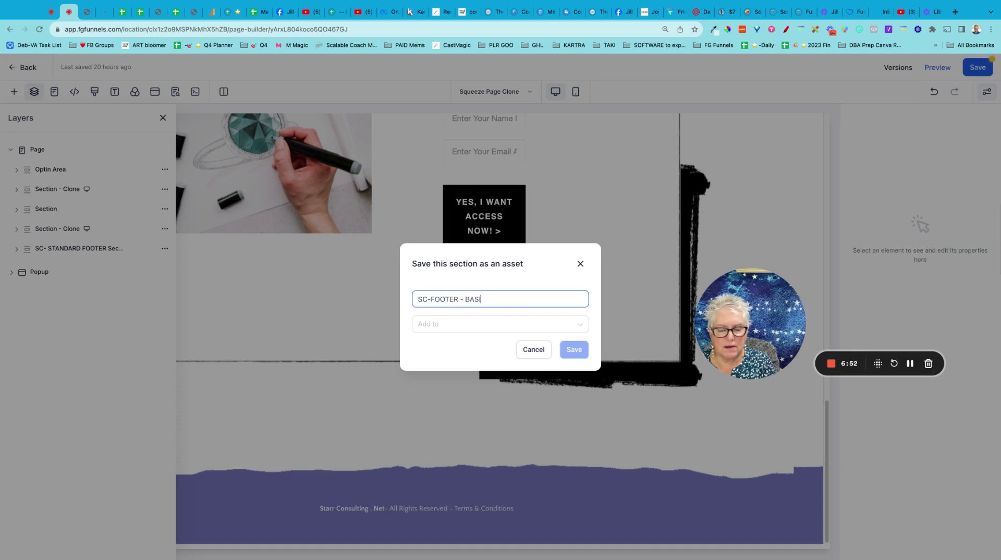
type("C")
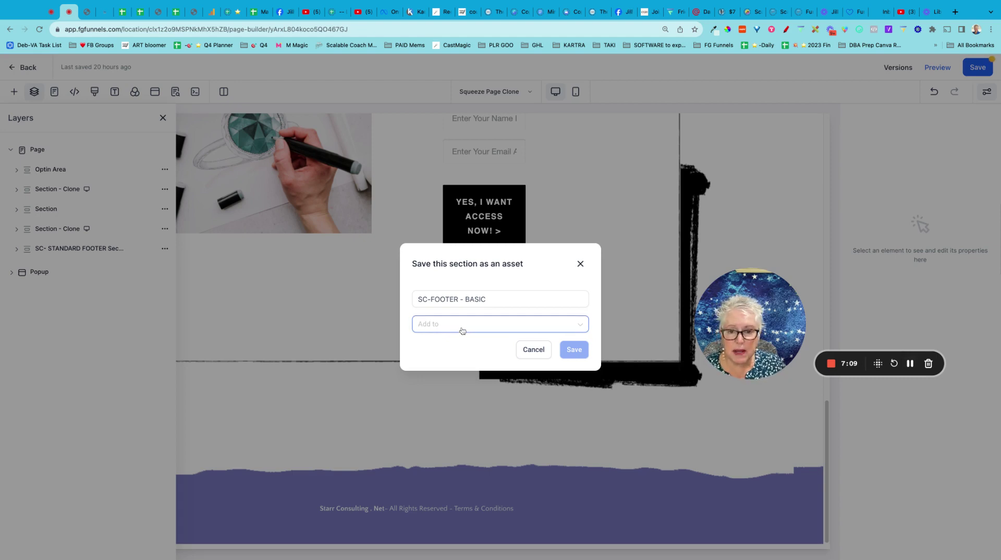
left_click(580, 327)
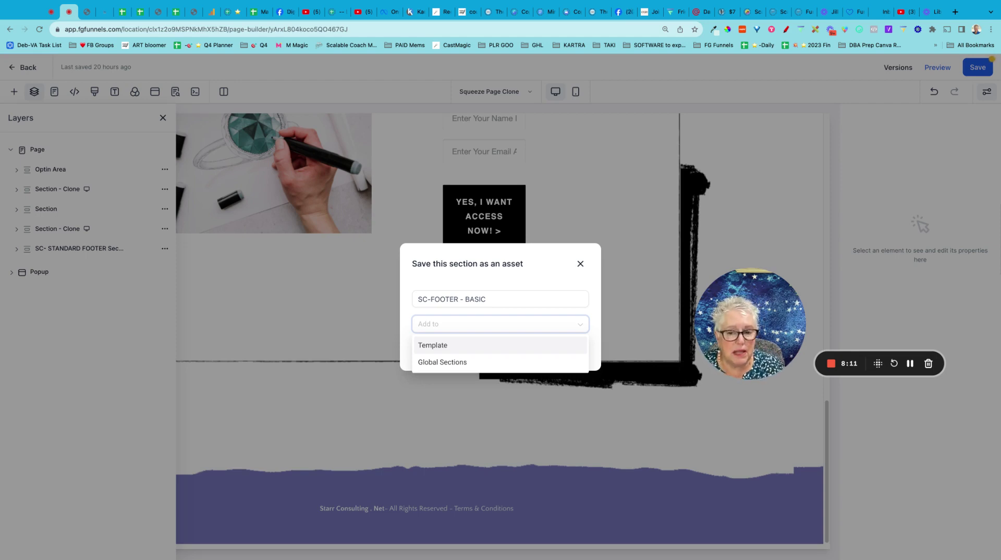
left_click(446, 347)
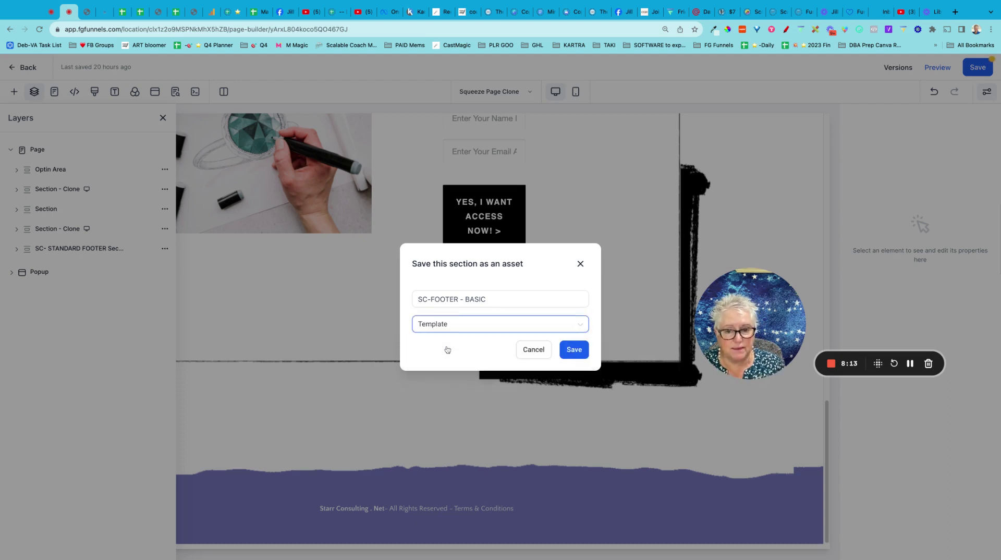
left_click(577, 353)
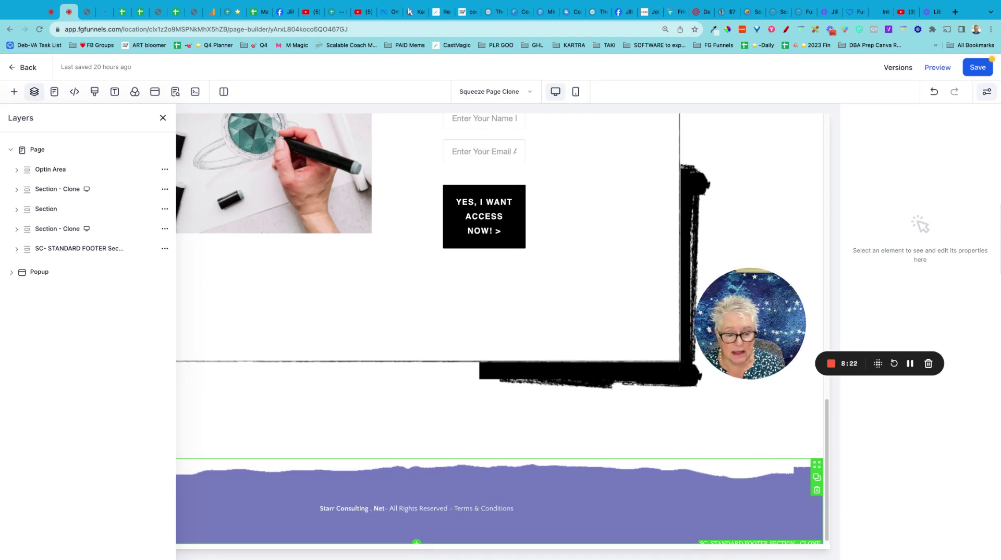
Step: Reselect the purple footer section on the canvas once the template save completes
scroll(781, 462, "down", 1)
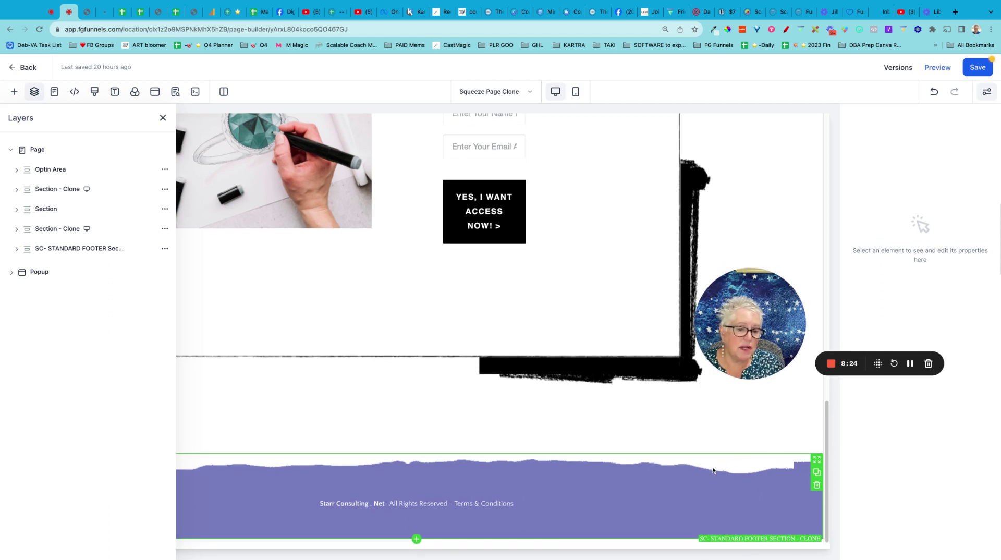
left_click(726, 490)
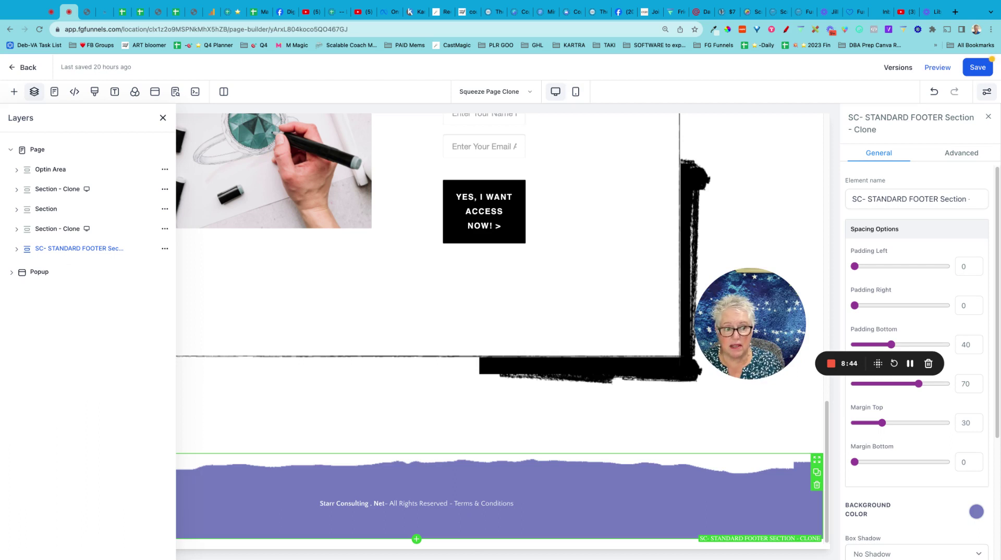
scroll(324, 391, "up", 1)
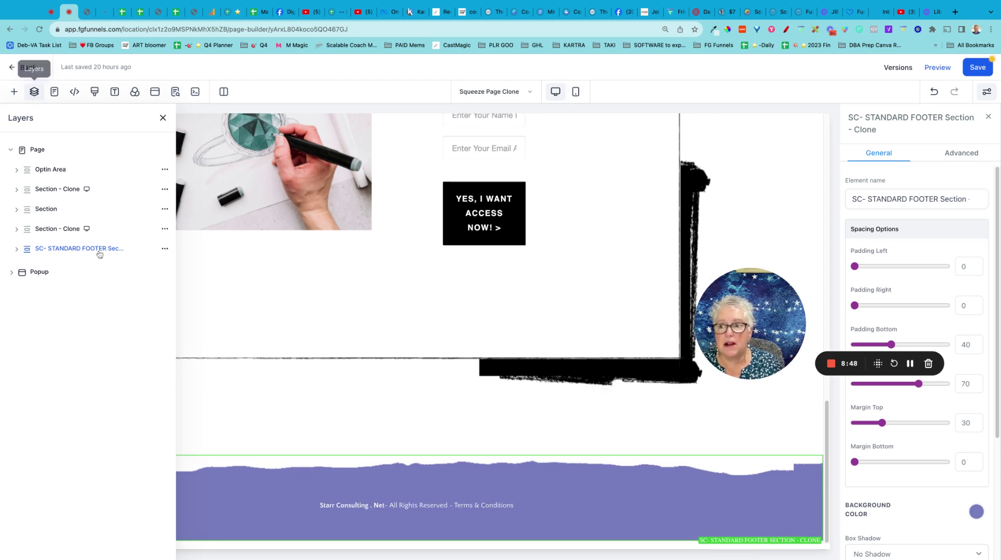
Step: Save the footer layer again as a Global Sections asset named 'SC-FOOTER-S2S-GLOBAL'
left_click(165, 249)
left_click(165, 229)
left_click(442, 295)
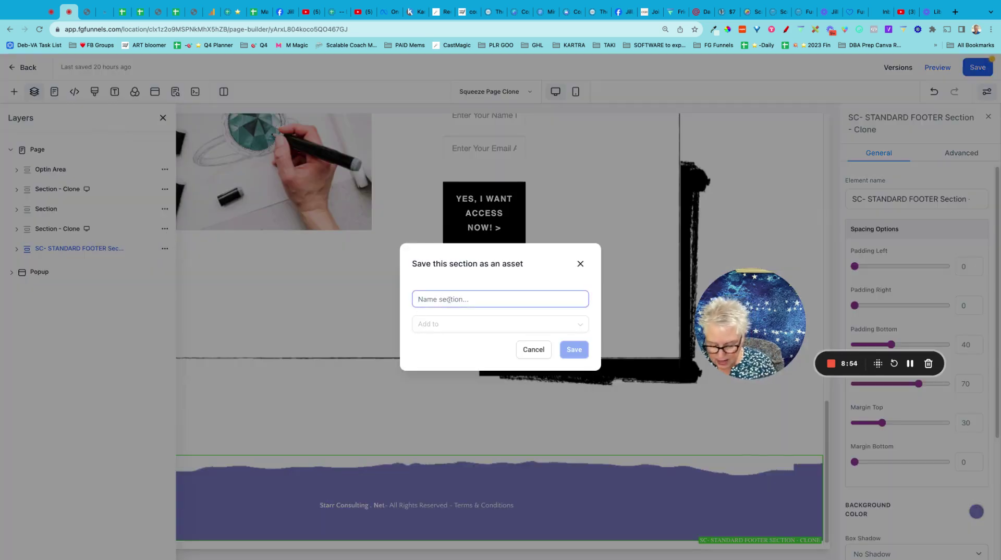
type("SC")
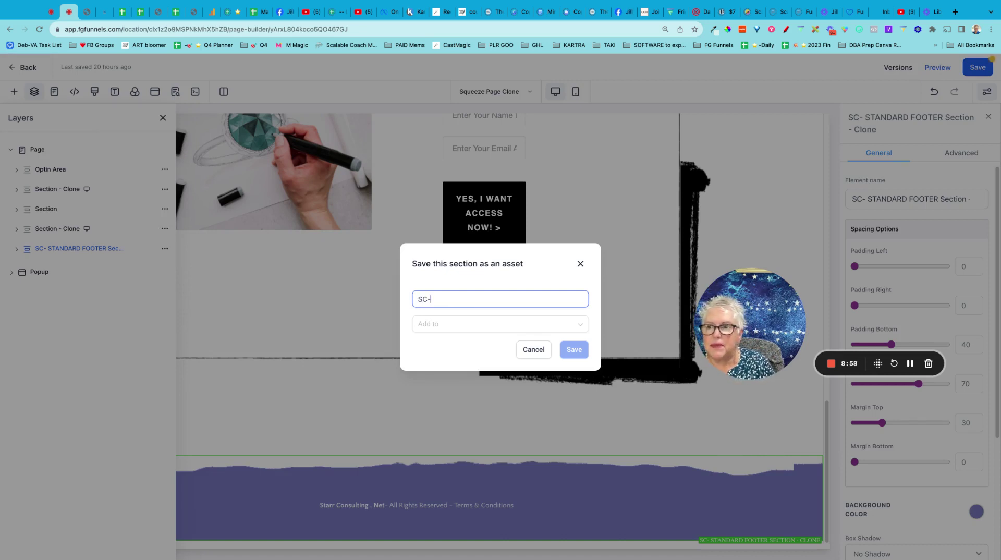
type("-FOOTER-")
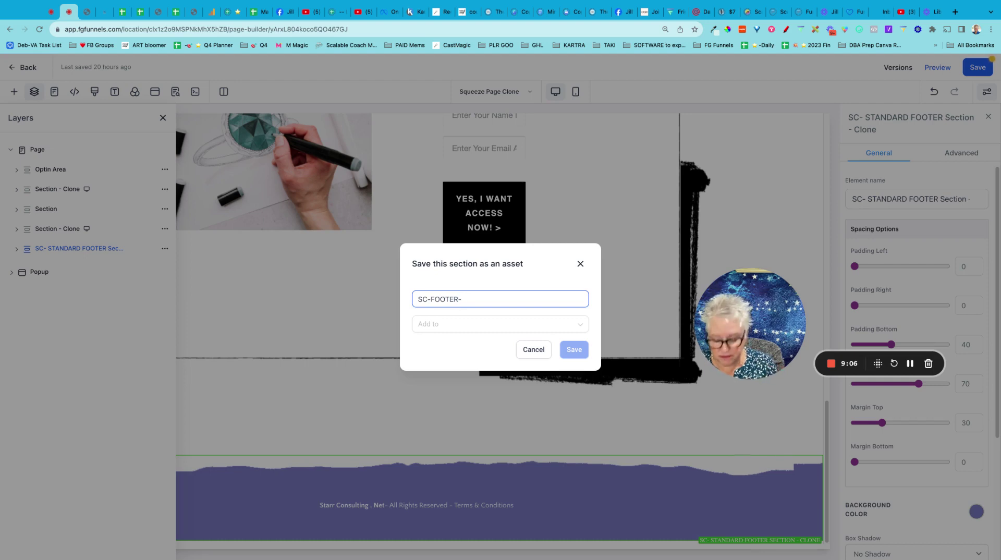
type("S")
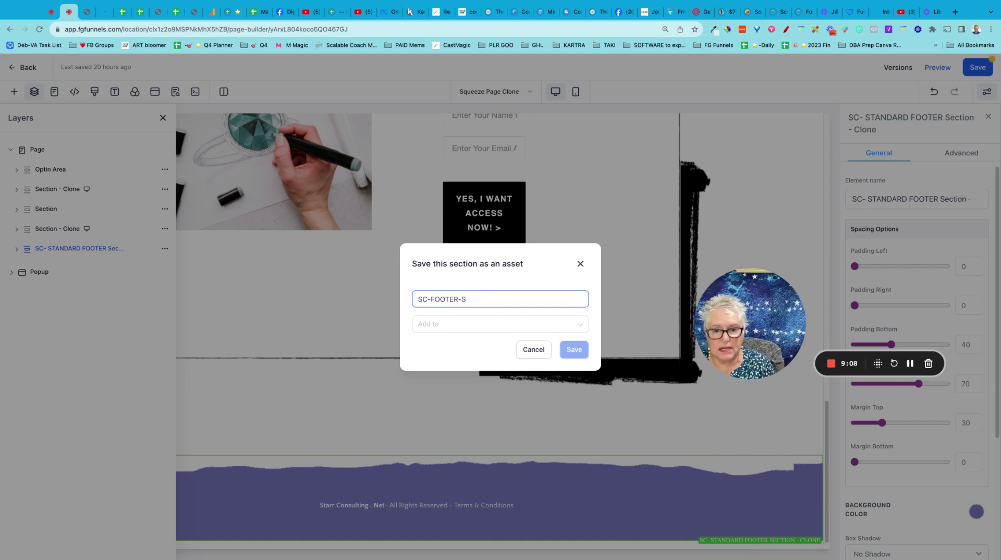
type("2S")
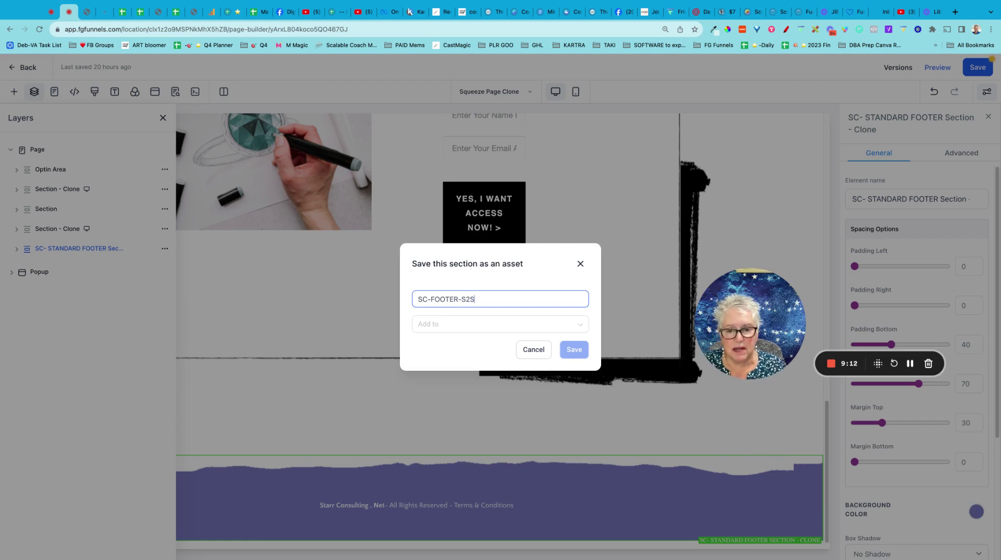
type("-GLOBAL")
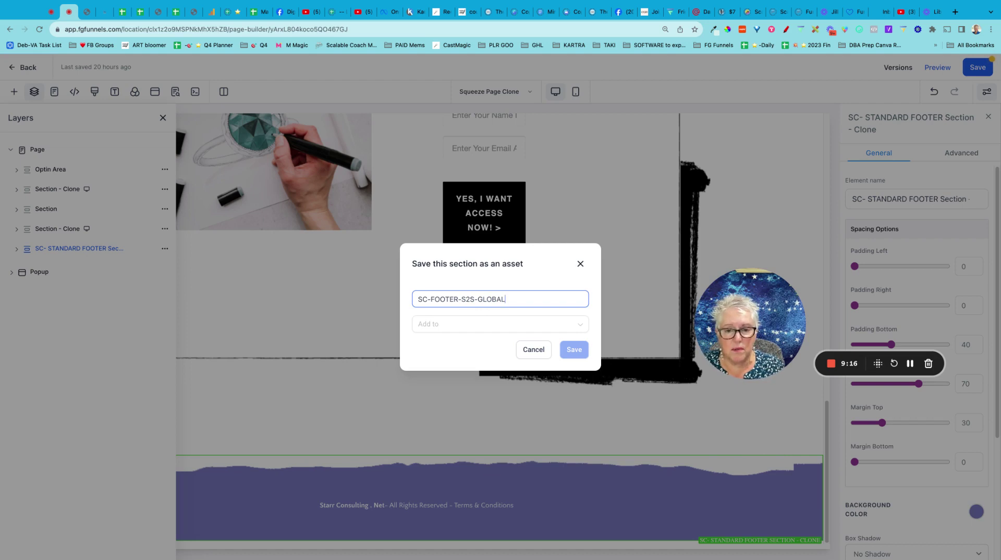
left_click(480, 328)
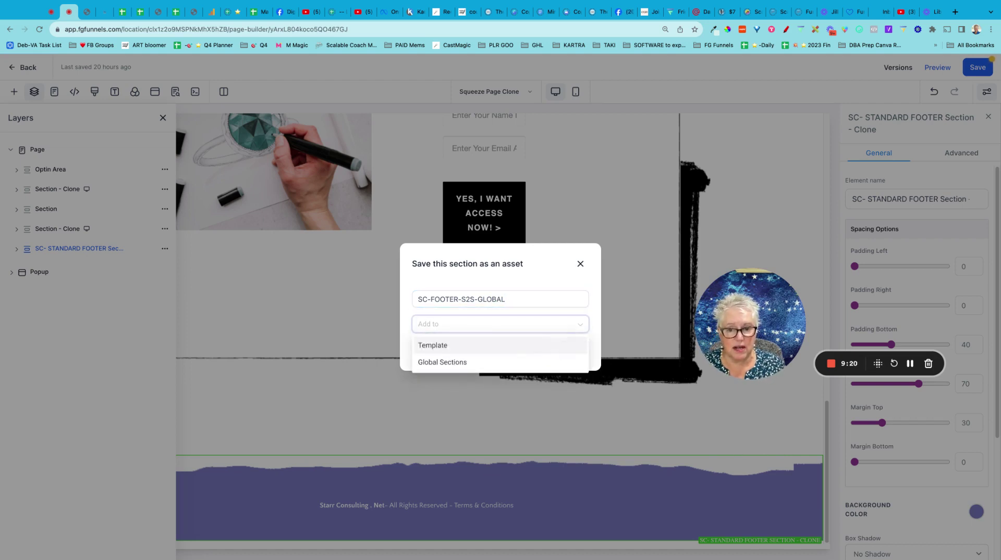
left_click(457, 363)
left_click(575, 350)
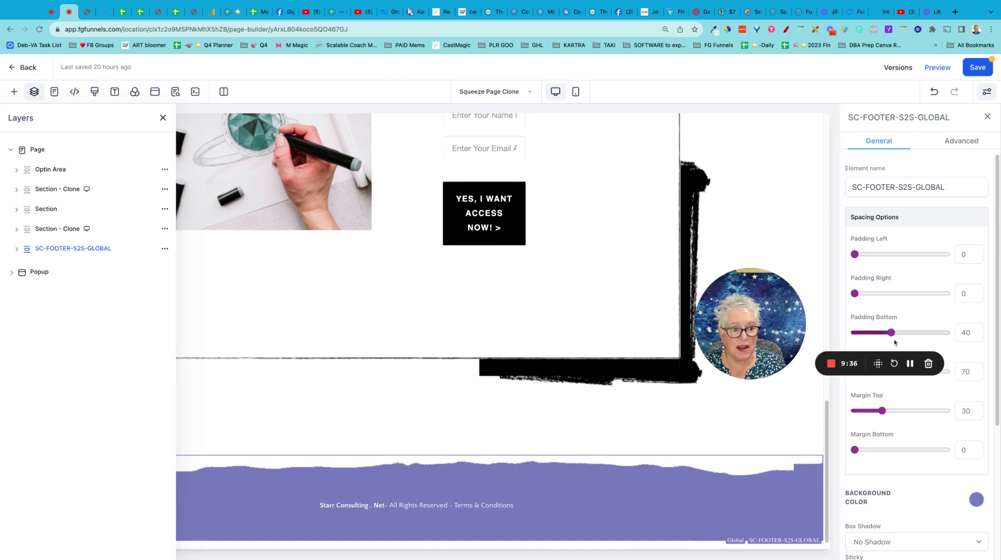
Step: Open the TEST landing page and scroll through its sections
left_click(912, 368)
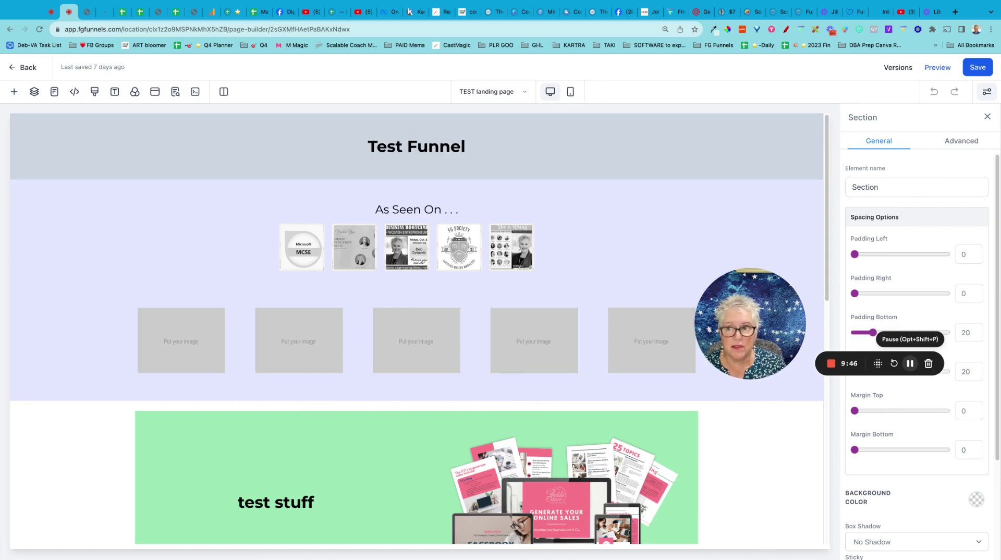
scroll(736, 447, "down", 10)
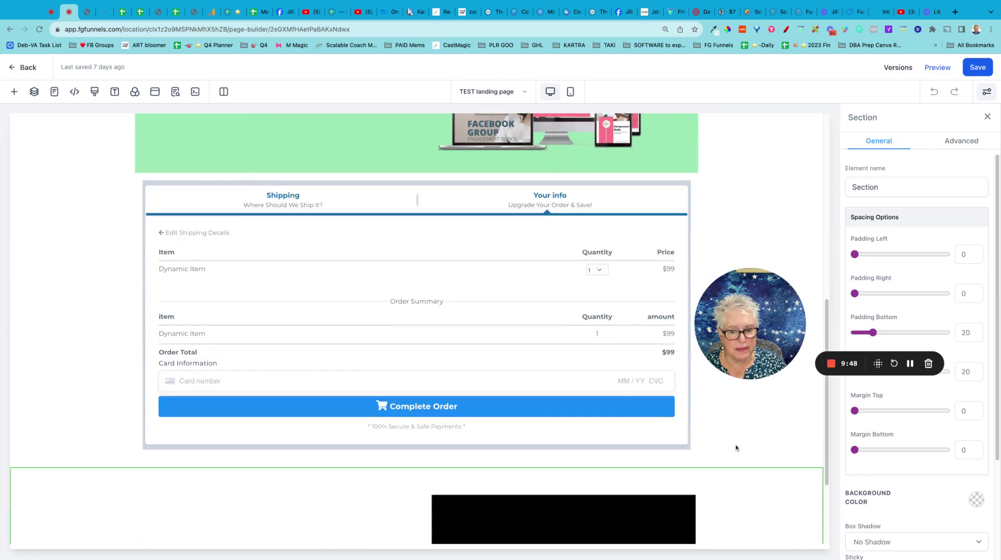
scroll(736, 447, "up", 10)
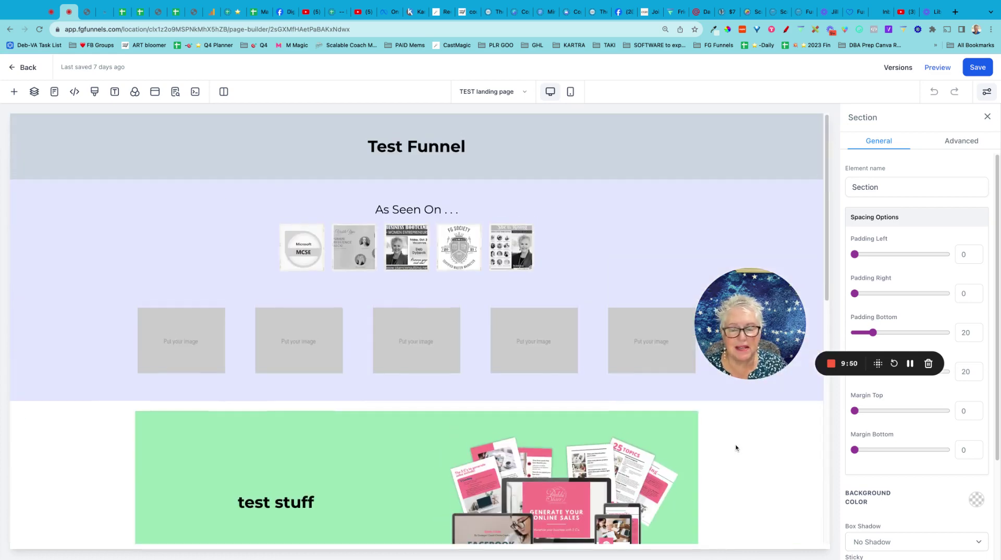
scroll(709, 493, "down", 10)
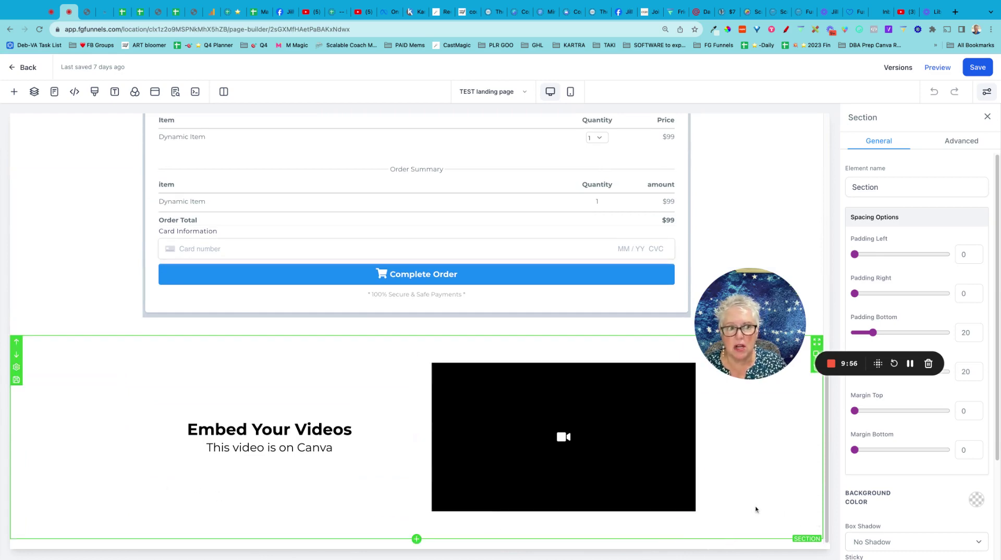
scroll(756, 510, "up", 10)
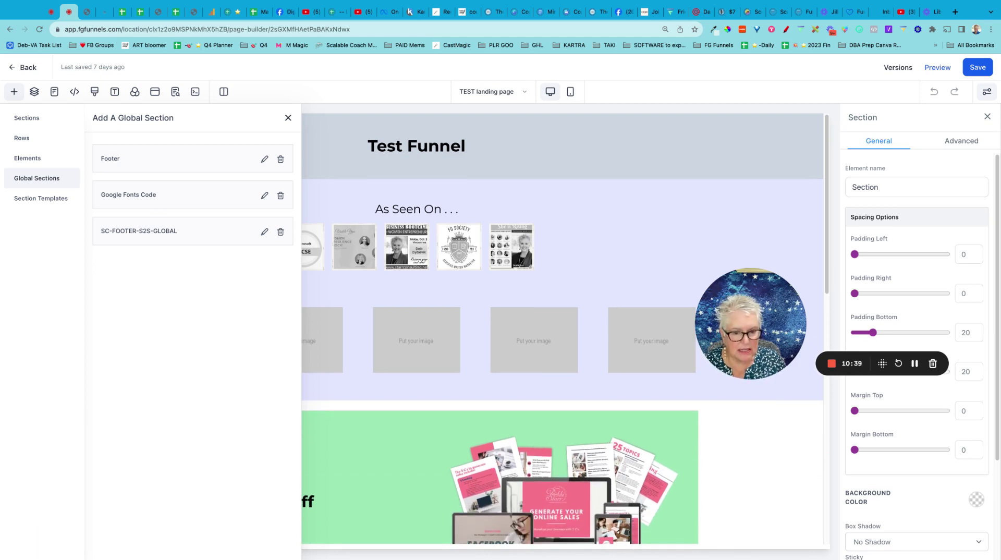
Step: Drop SC-FOOTER-S2S-GLOBAL onto the TEST page and move it below Embed Your Videos
left_click_drag(418, 415, 417, 417)
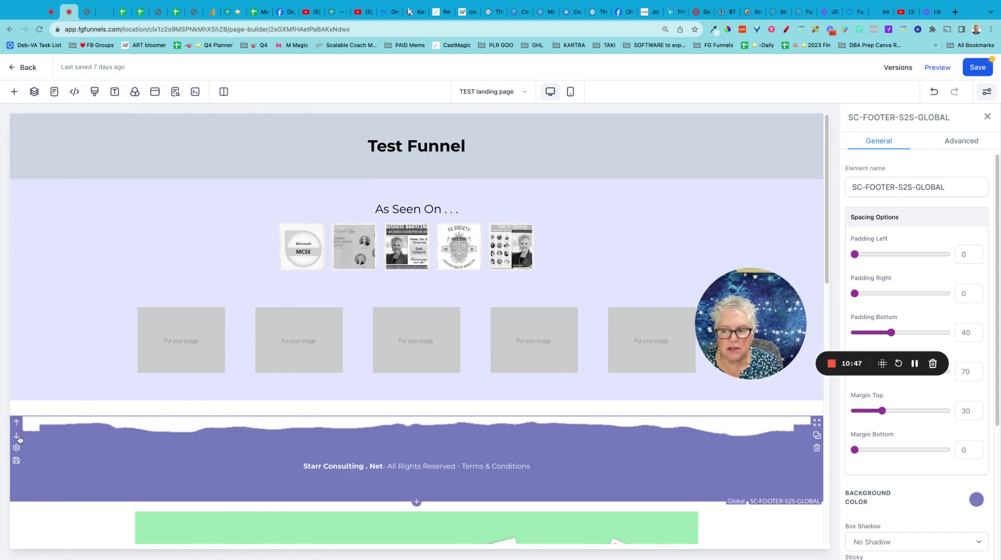
left_click(17, 437)
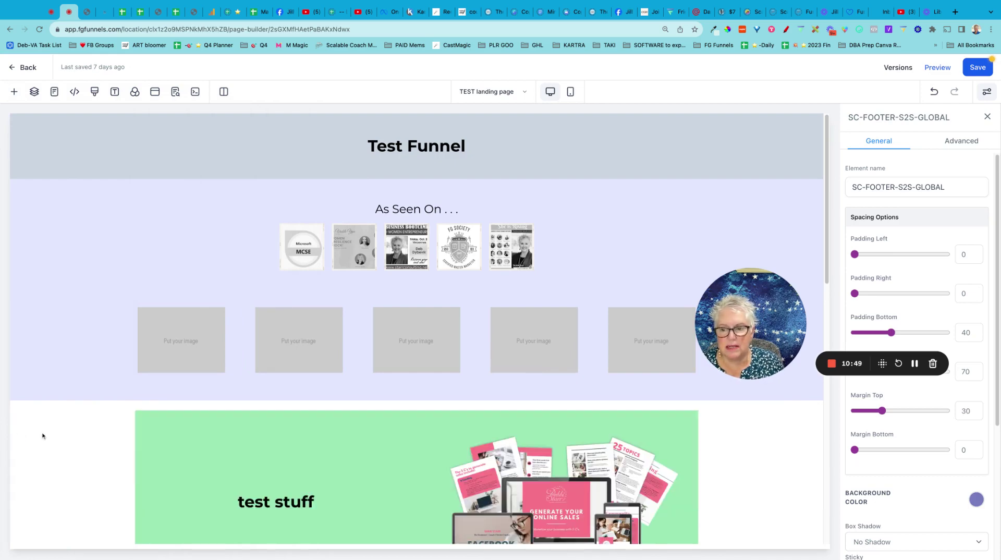
scroll(43, 436, "down", 10)
scroll(43, 436, "down", 1)
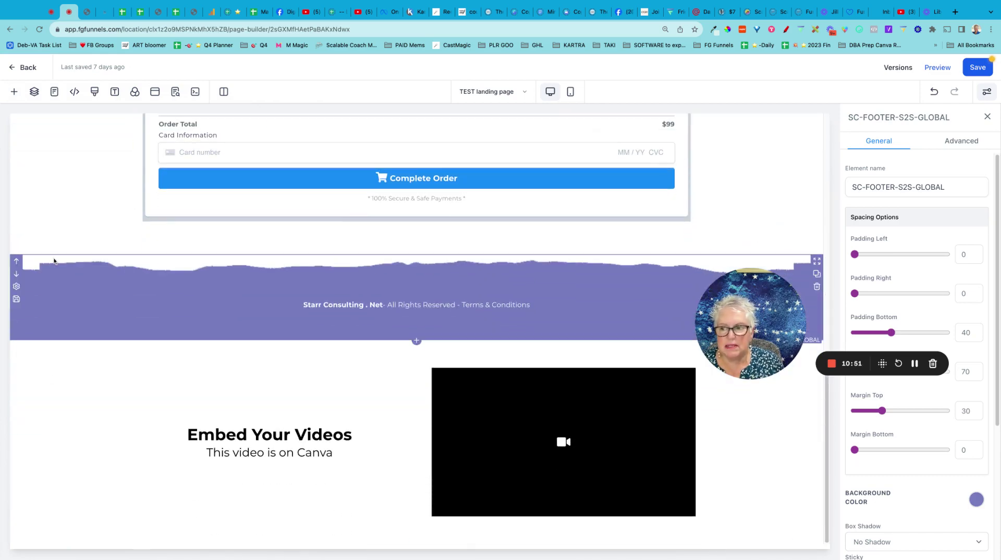
left_click(17, 275)
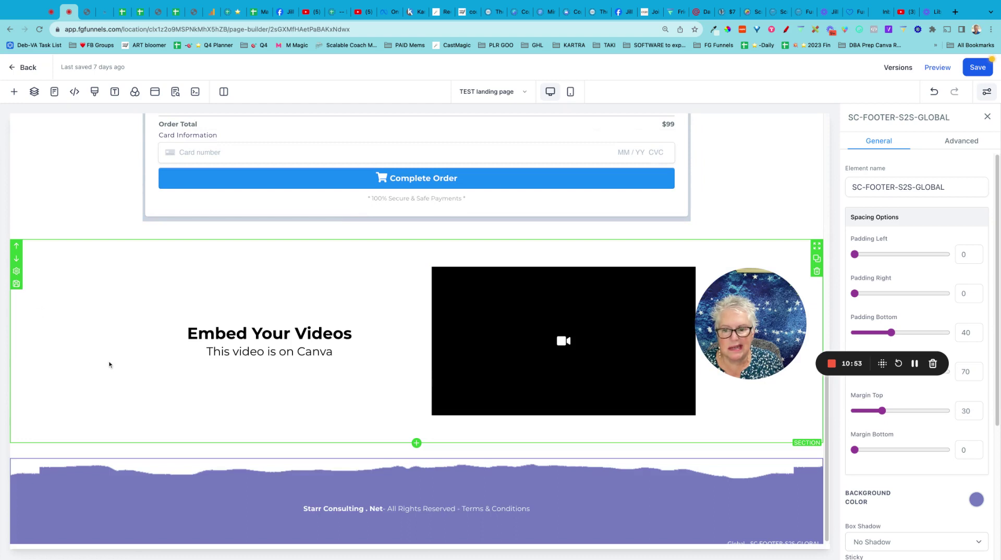
scroll(112, 368, "down", 1)
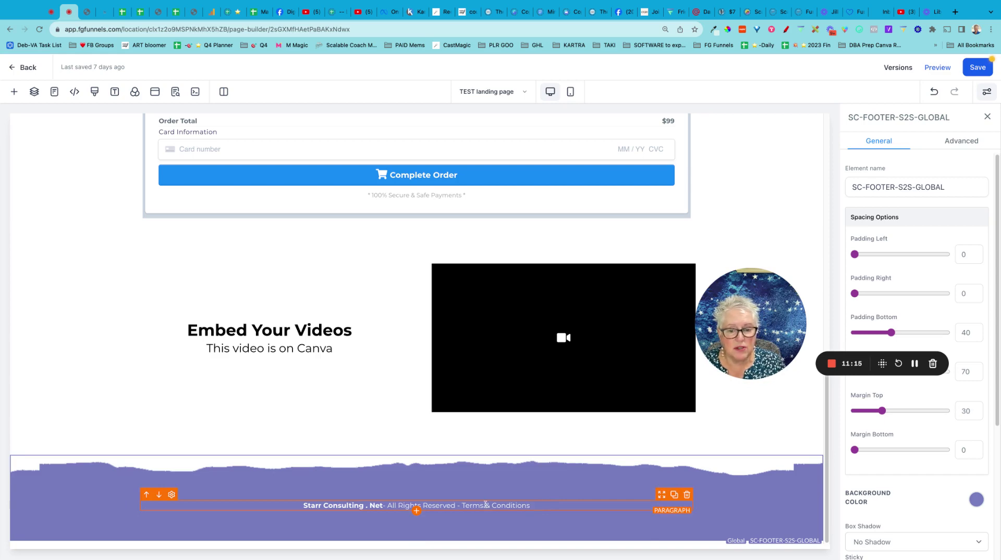
left_click_drag(462, 505, 545, 504)
left_click(468, 528)
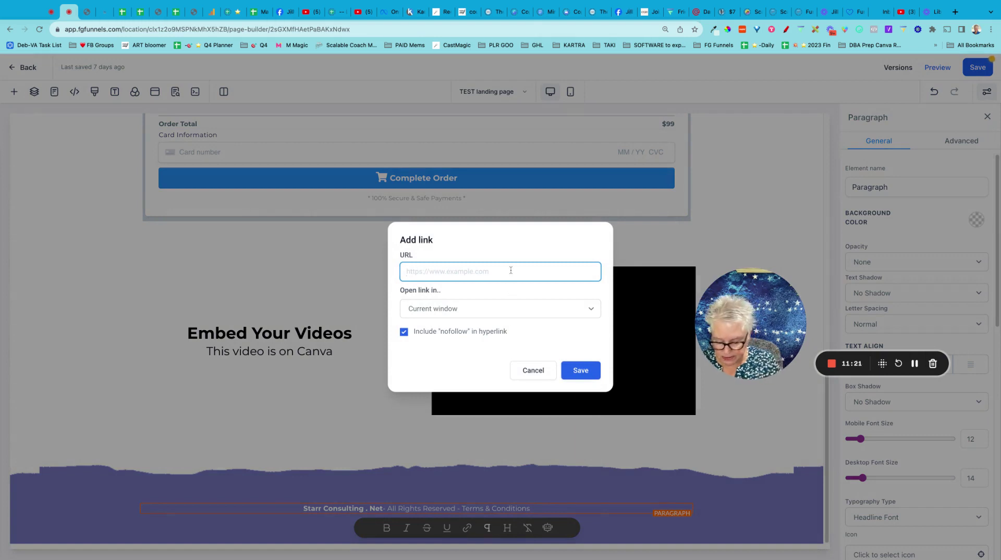
type("HTTPS://STARRCONSULTIN")
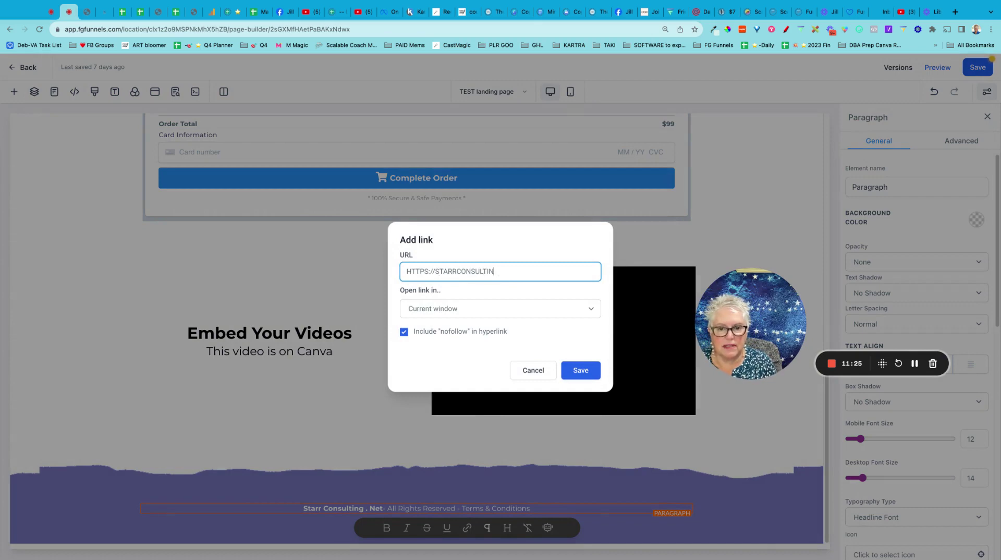
type("G.NET")
left_click(508, 309)
left_click(506, 320)
left_click(582, 375)
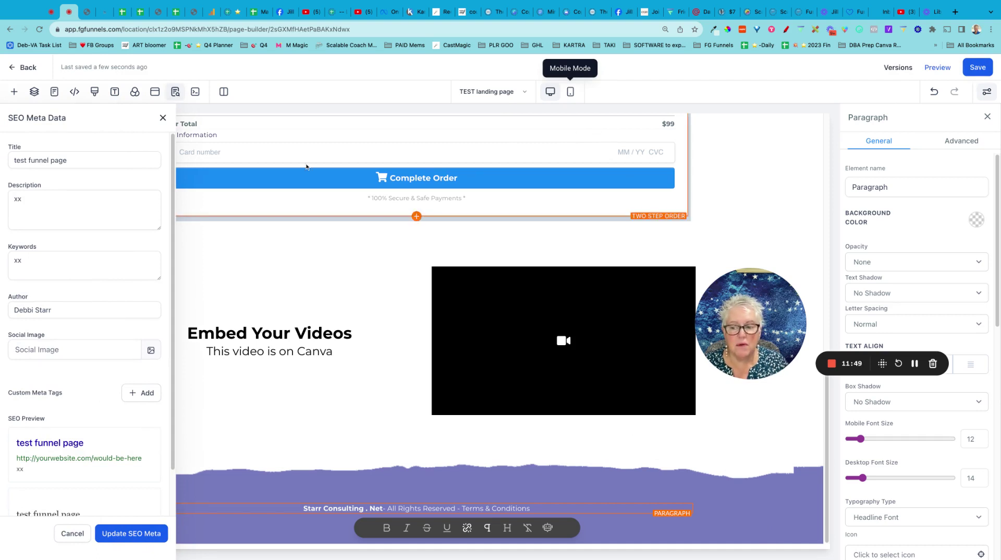
left_click(133, 534)
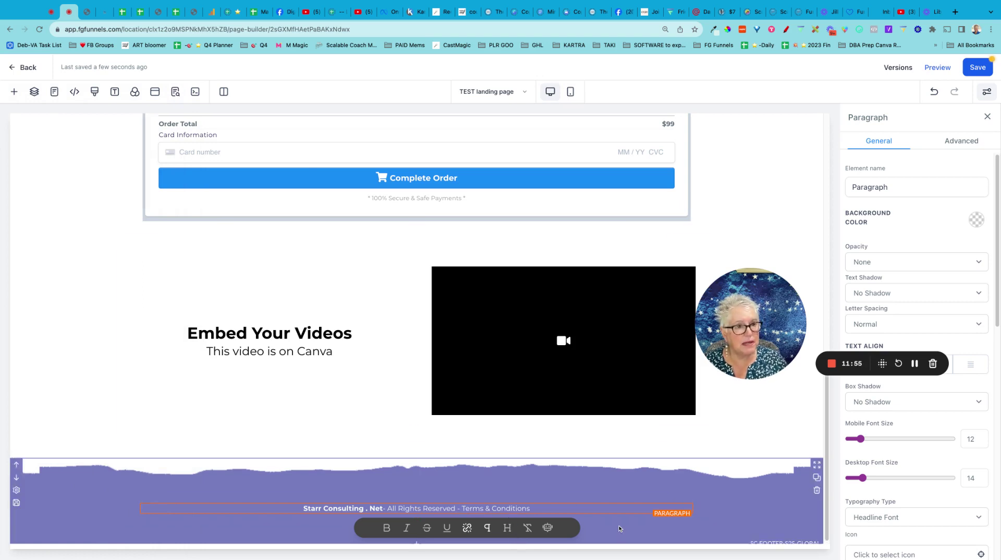
left_click(985, 71)
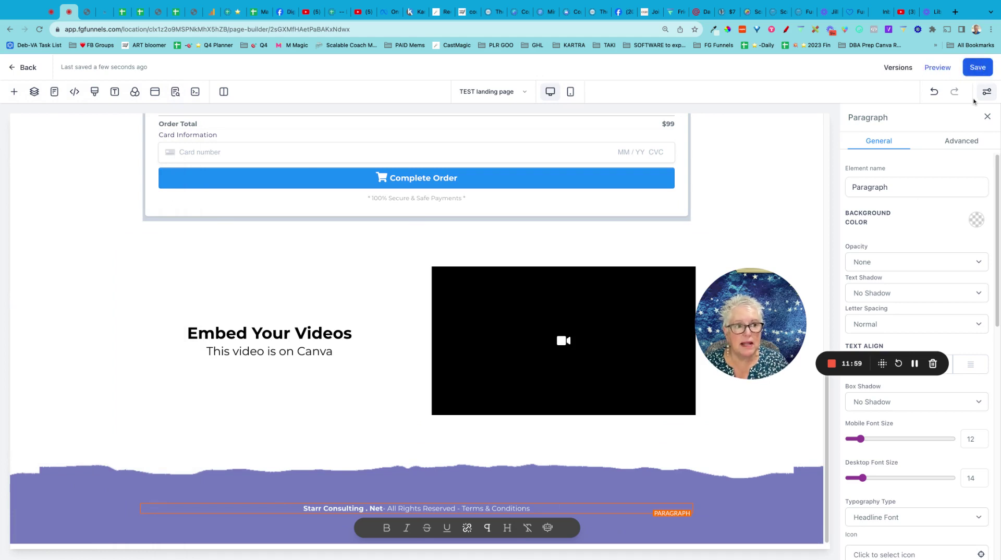
Step: Go back to the funnel steps and open Squeeze Page (Clone) in the page builder
left_click(19, 71)
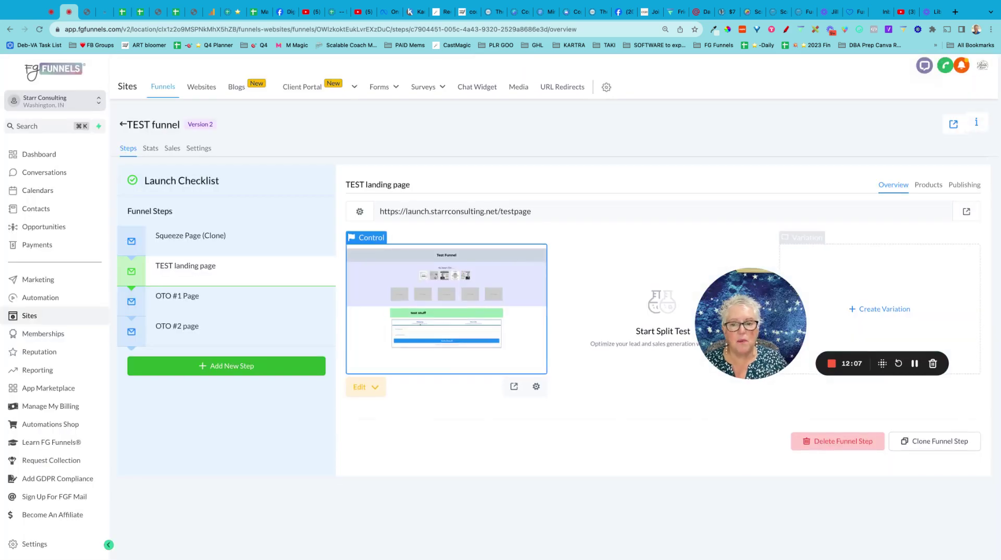
left_click(246, 240)
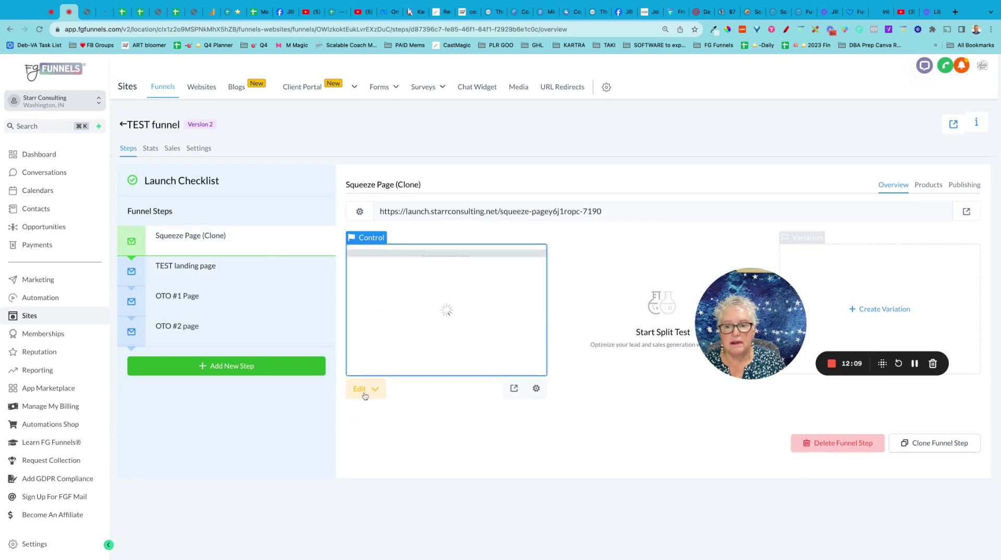
left_click(365, 390)
left_click(392, 412)
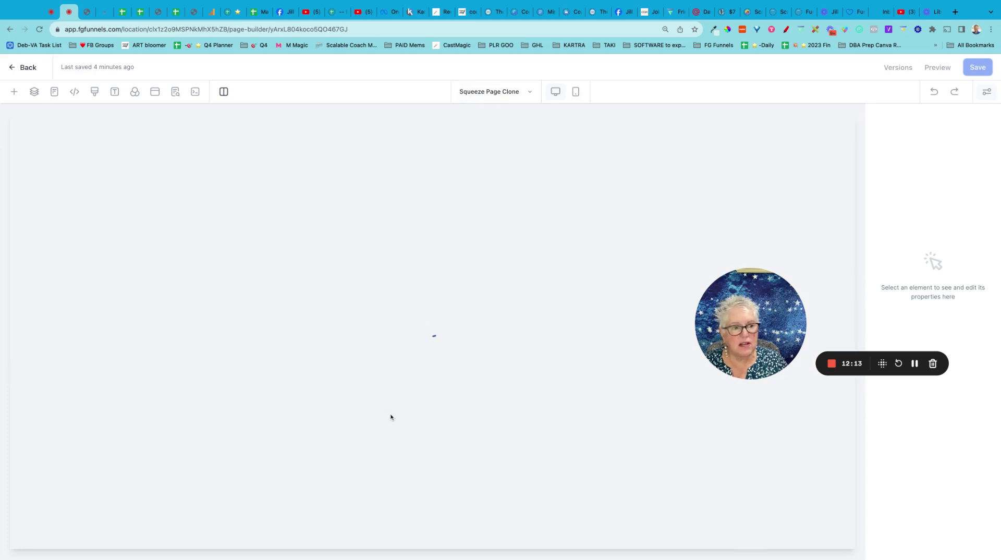
Step: Zoom in and scroll down the squeeze page to the purple global footer
scroll(781, 502, "down", 5)
scroll(763, 500, "down", 4)
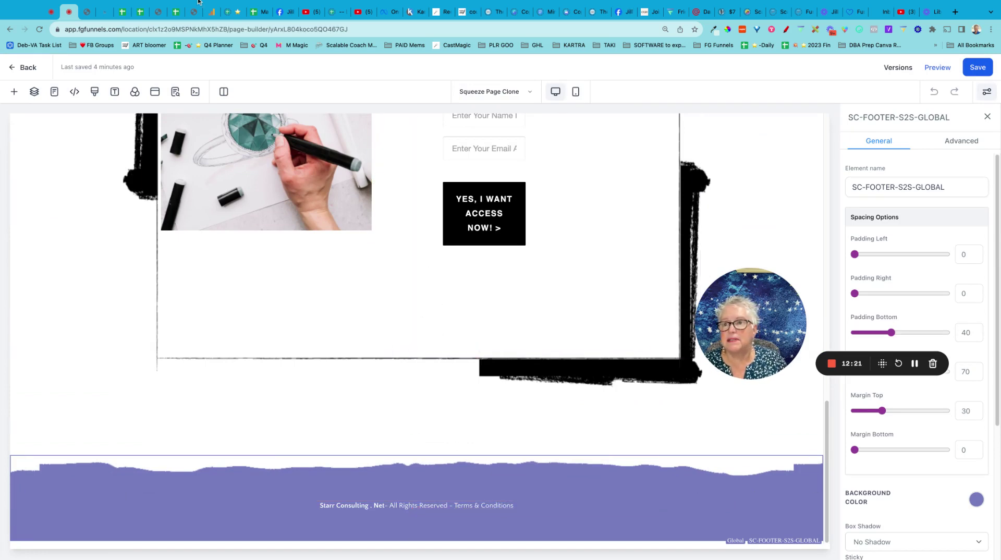
key("super+equal")
key("super+equal")
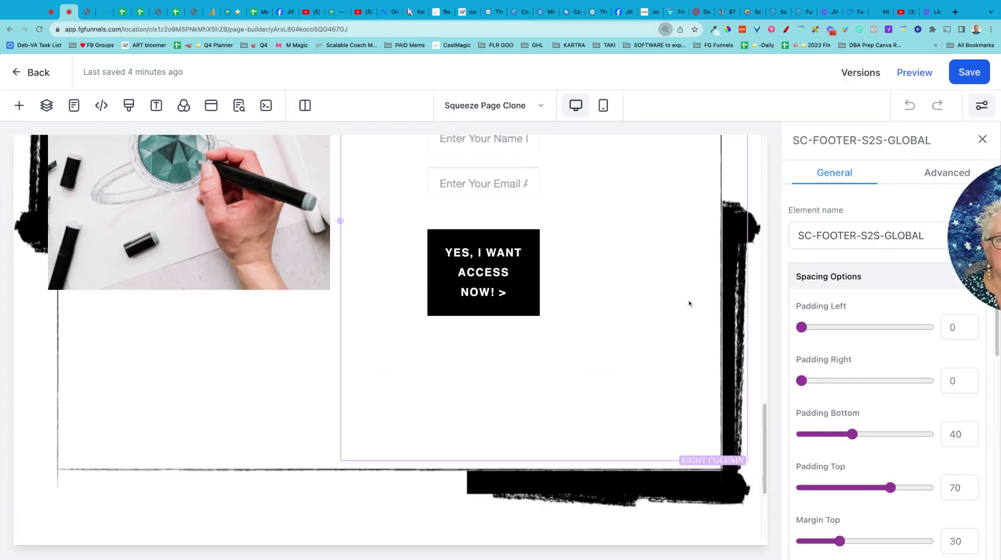
scroll(689, 302, "down", 4)
left_click_drag(984, 260, 762, 238)
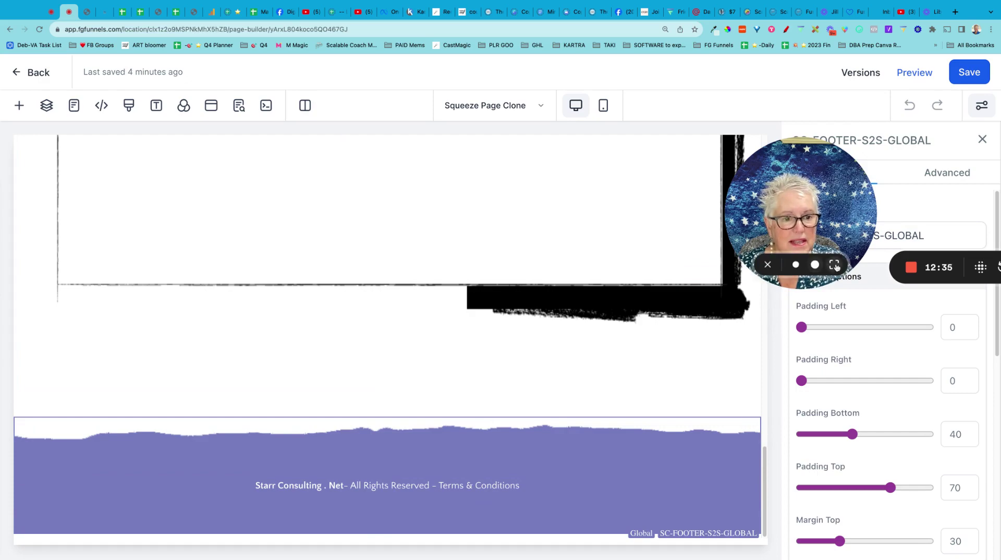
left_click(813, 268)
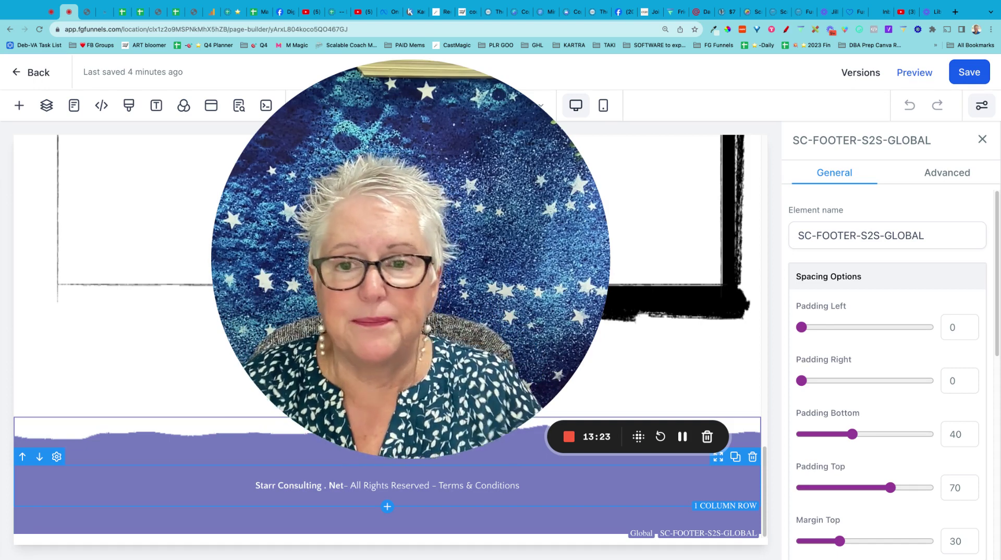
left_click(796, 235)
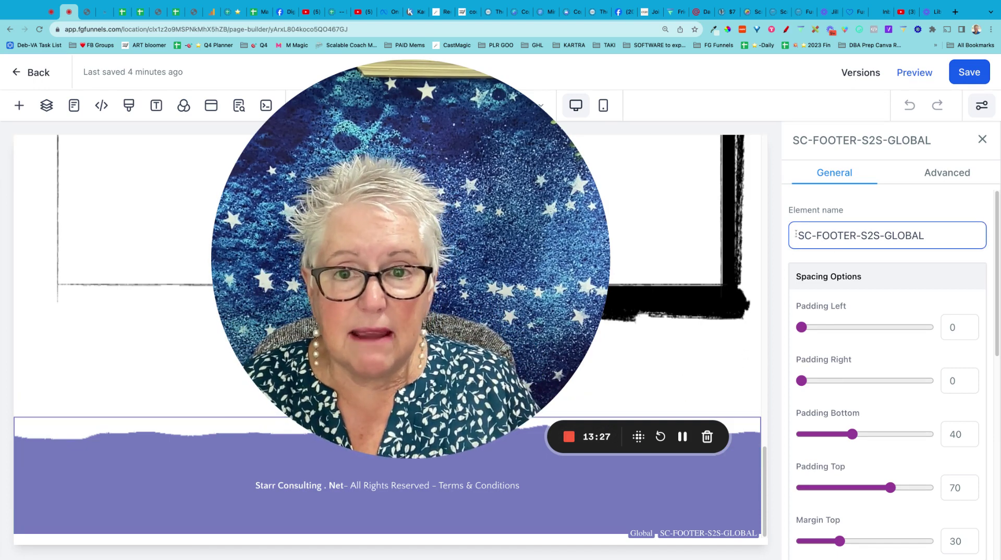